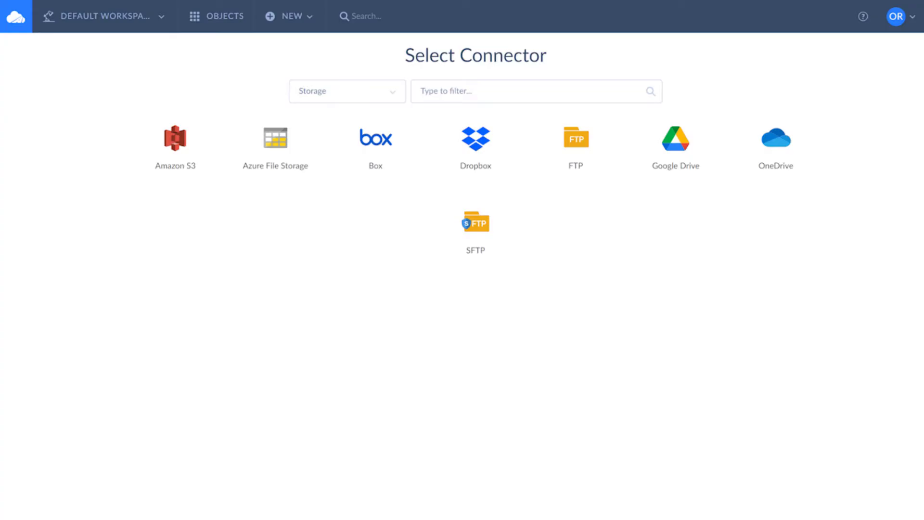
click(262, 21)
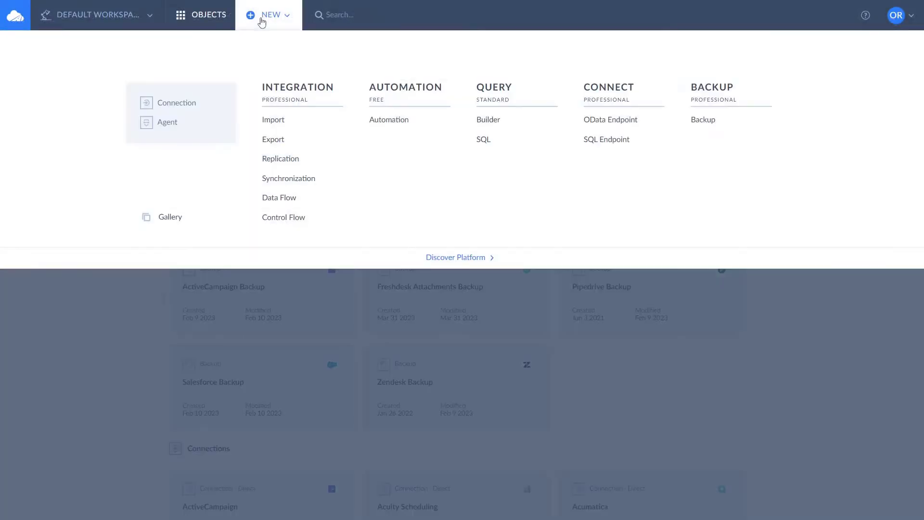
click(191, 102)
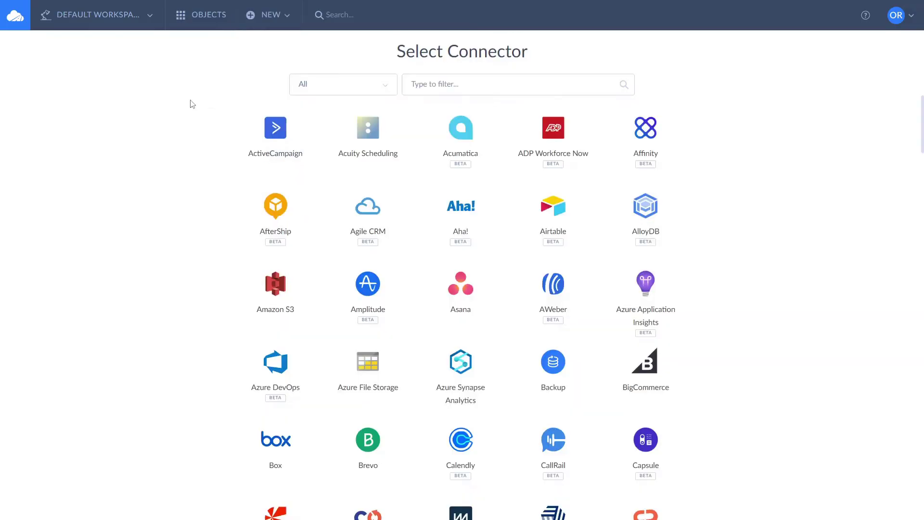
click(426, 83)
text(S)
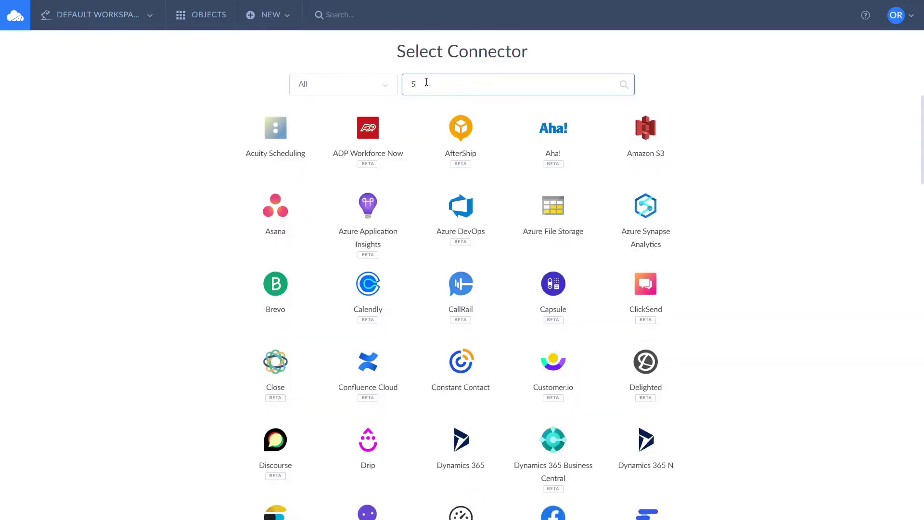
text(F)
click(519, 150)
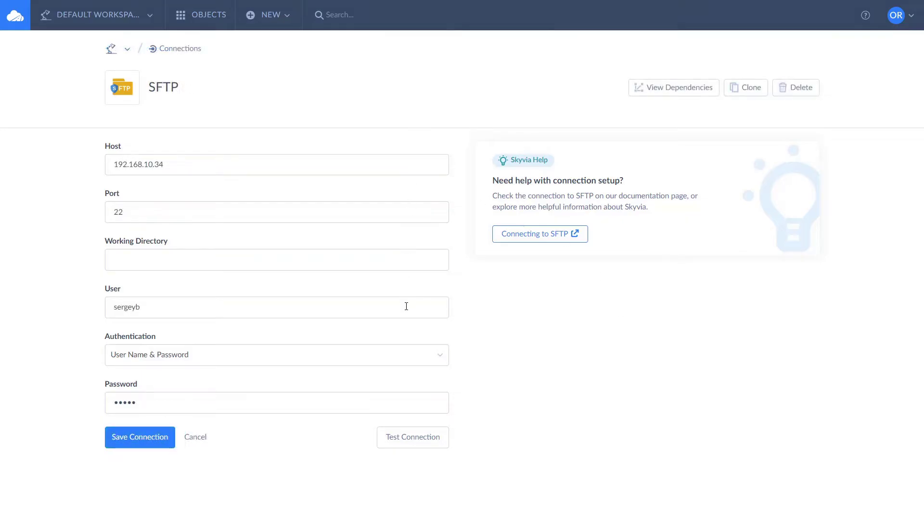
click(432, 358)
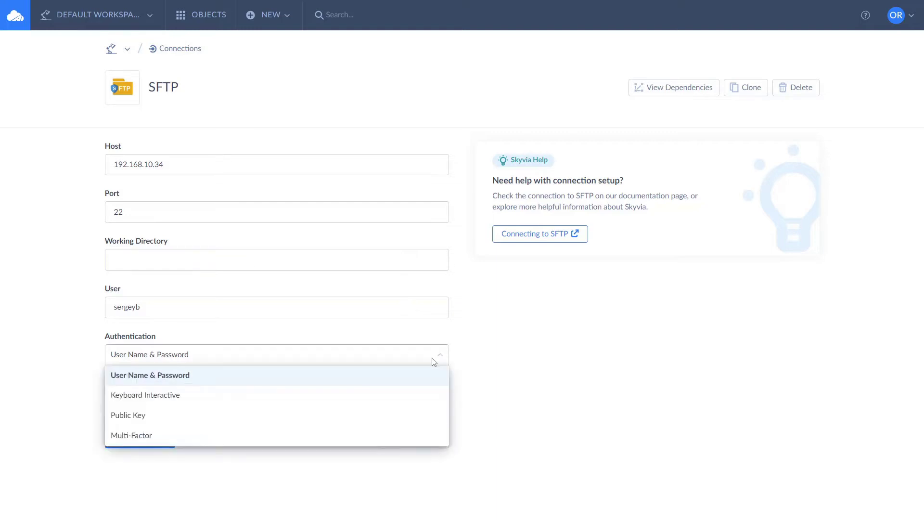
click(434, 360)
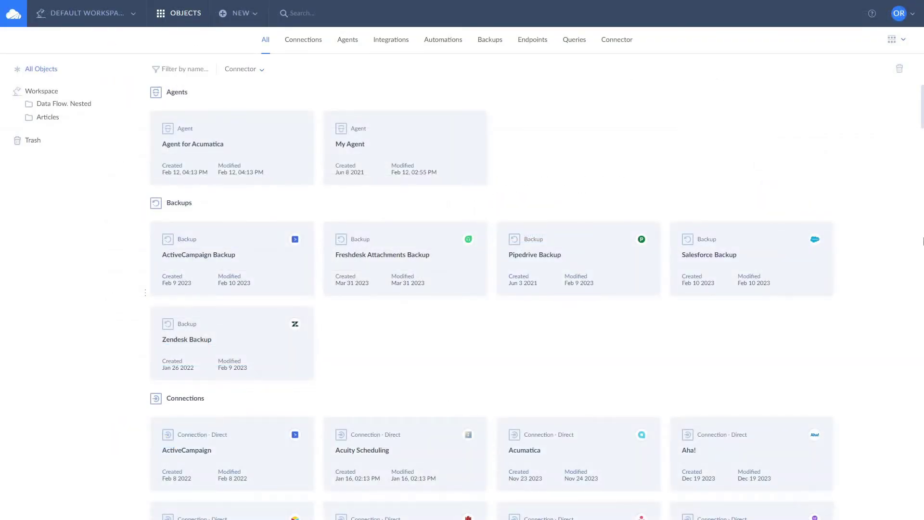
click(252, 20)
Create a Salesforce connection titled 'Salesforce', authorized with a Salesforce OAuth sign-in
click(217, 94)
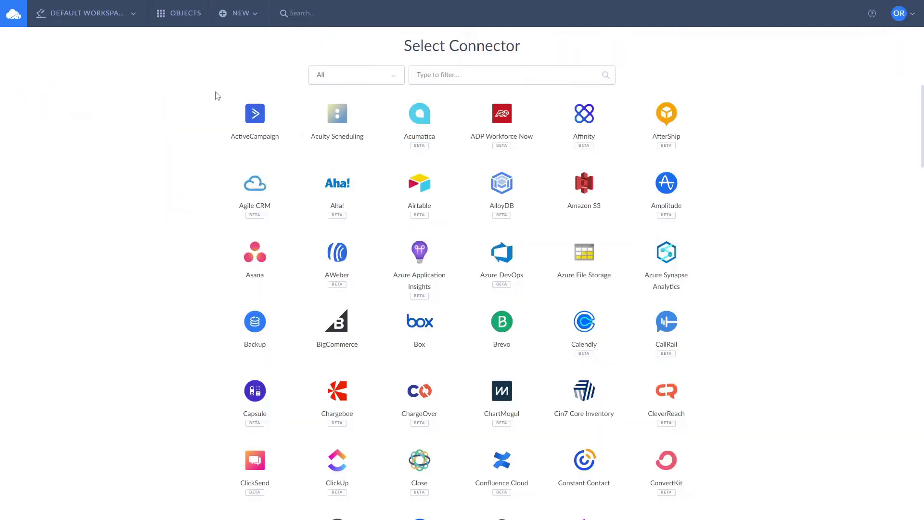
click(441, 78)
text(sa)
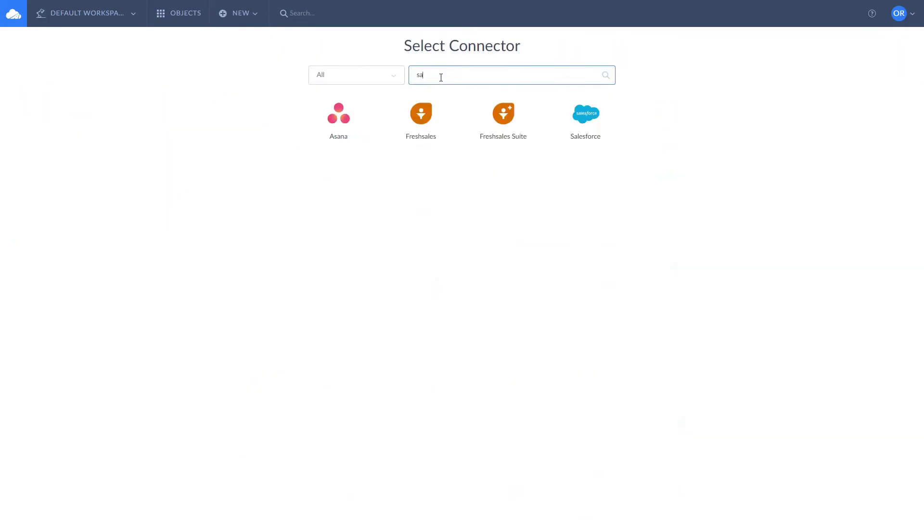
text(le)
click(536, 137)
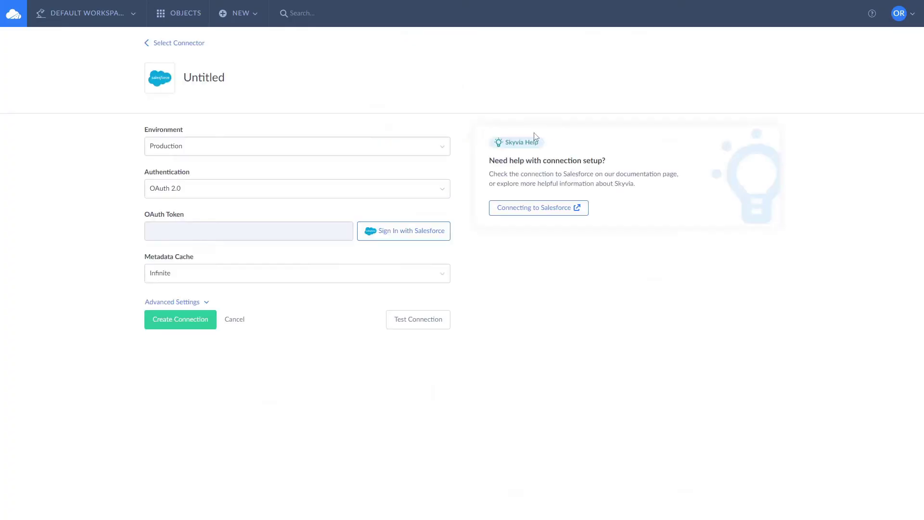
click(402, 232)
click(230, 71)
text(Salesf)
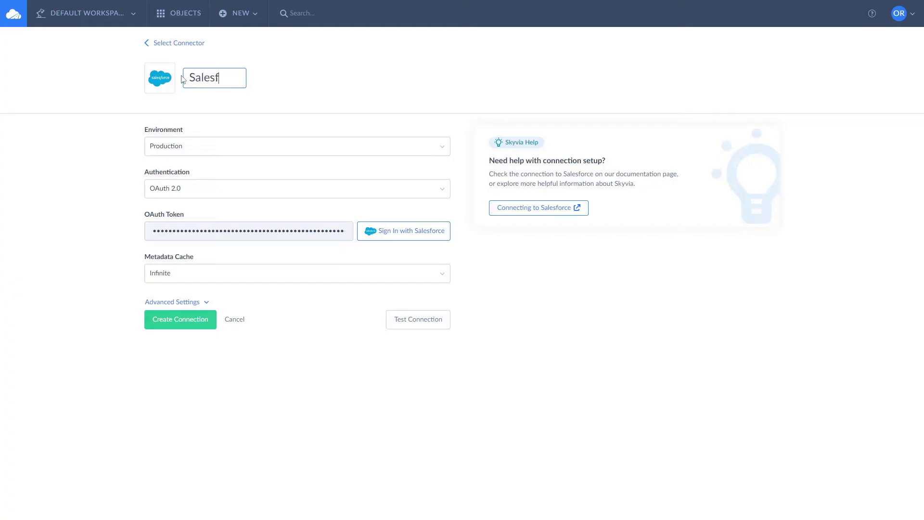
text(orce)
click(198, 320)
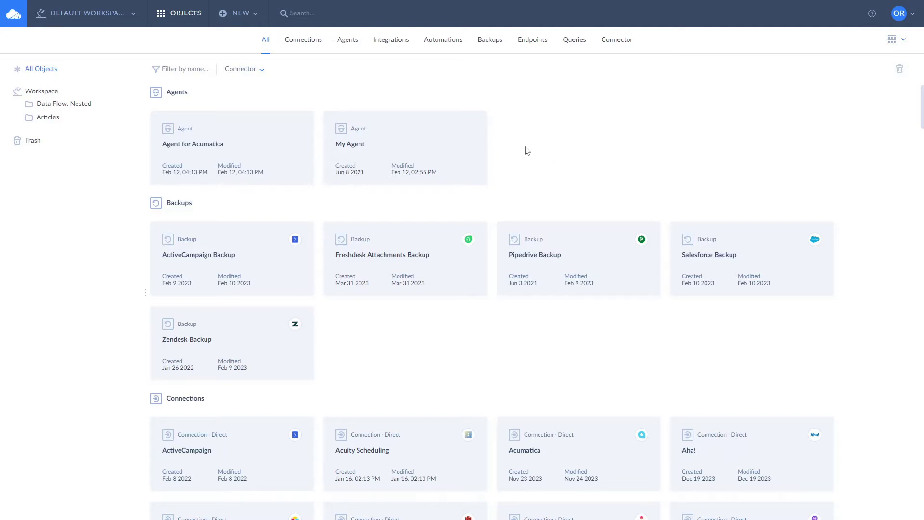
Set up a CSV-from-storage import with SFTP as source and Salesforce as target
click(248, 20)
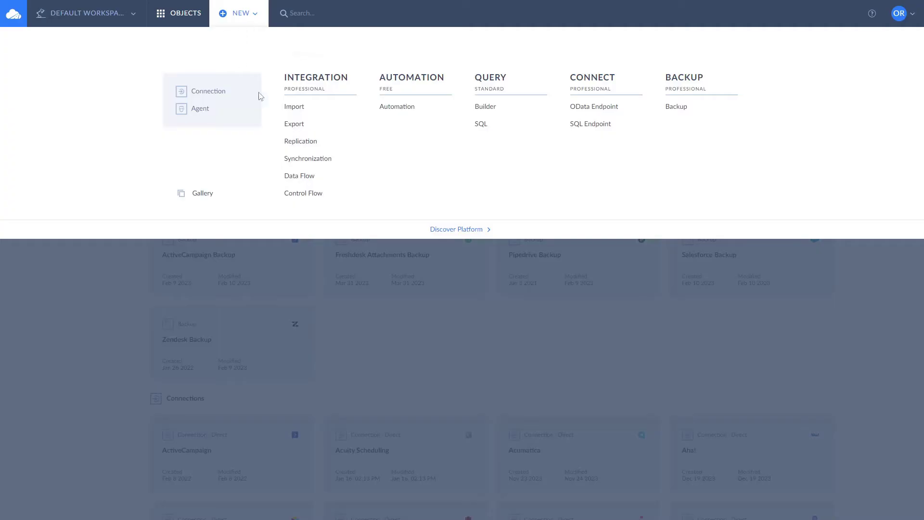
click(292, 112)
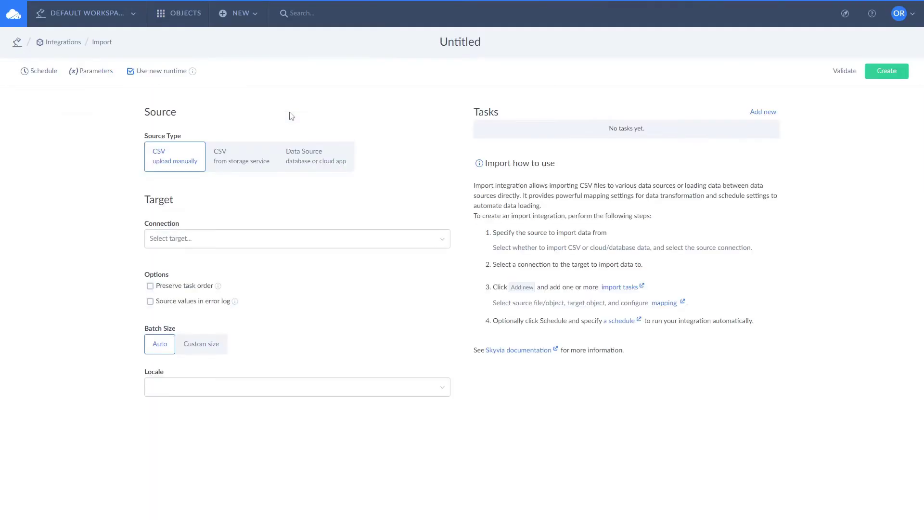
click(251, 153)
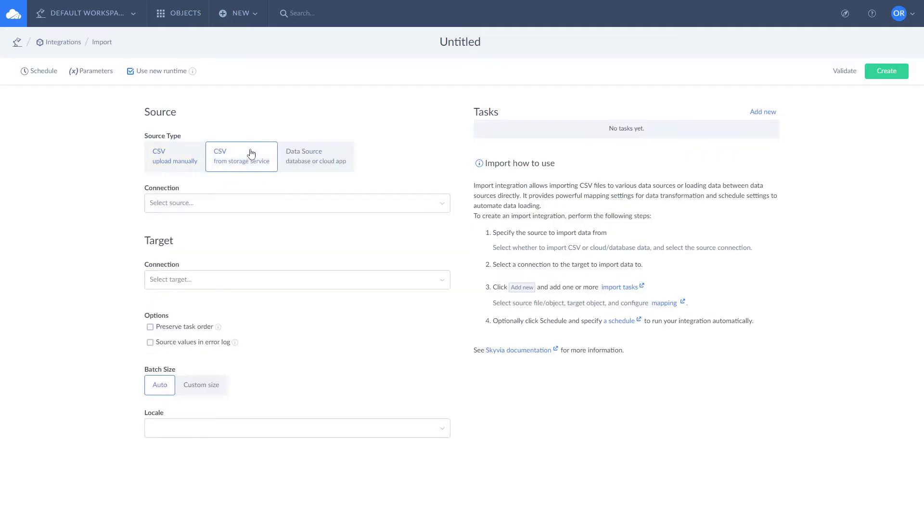
click(216, 206)
text(SF)
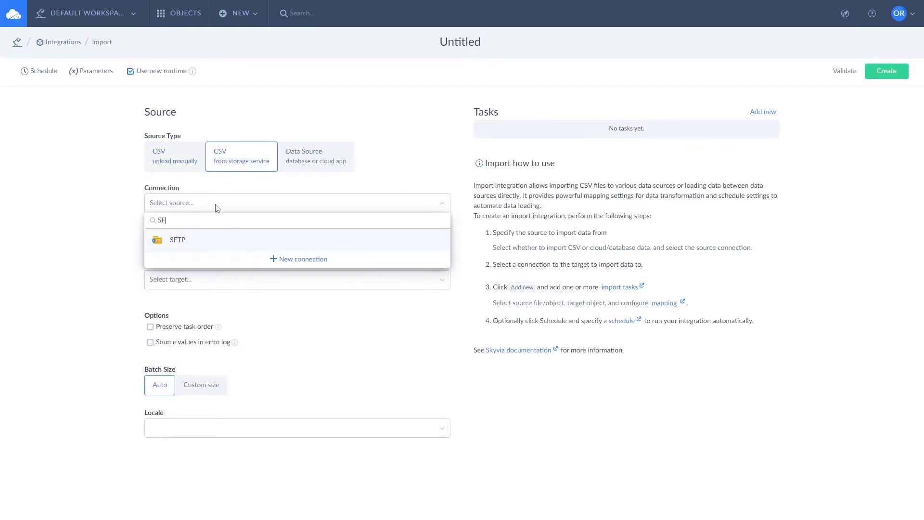
click(197, 244)
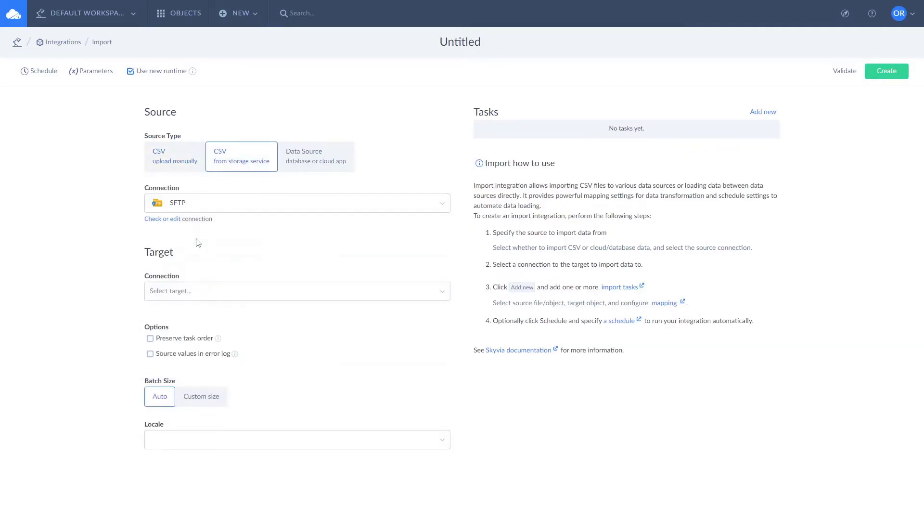
click(183, 292)
text(Sal)
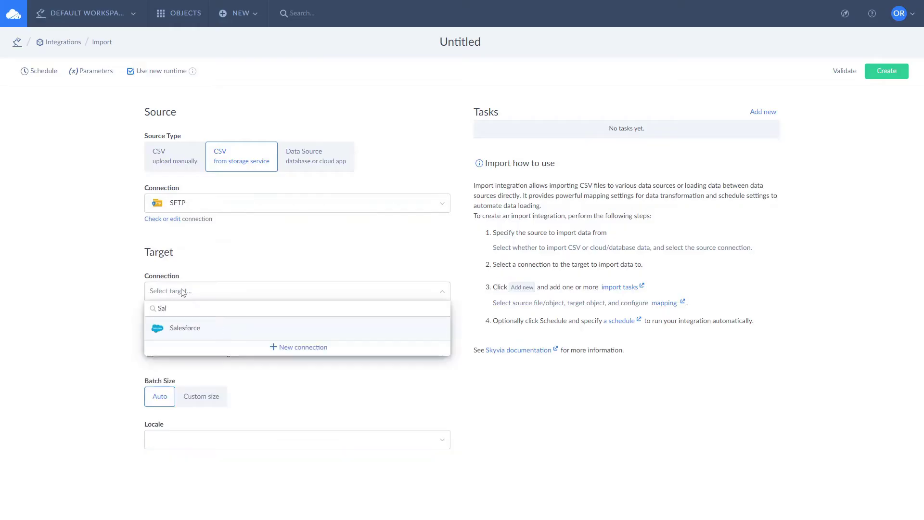
click(183, 329)
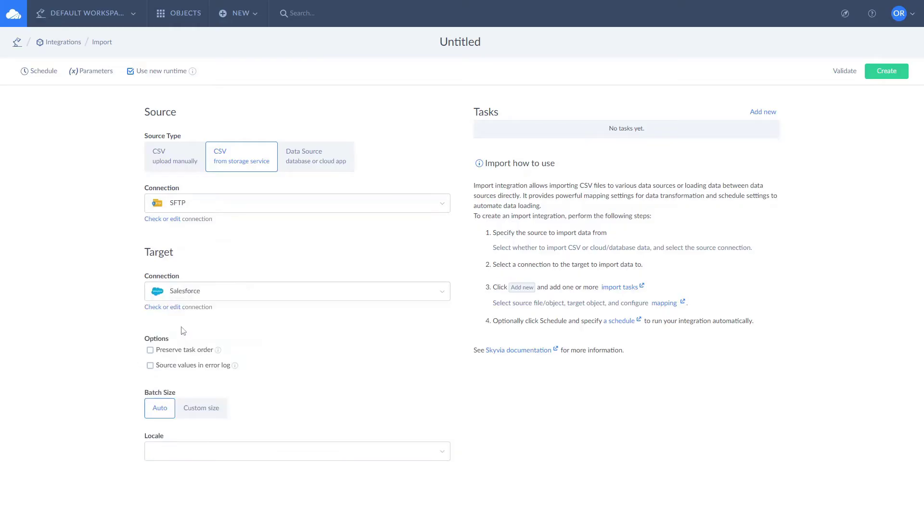
click(772, 113)
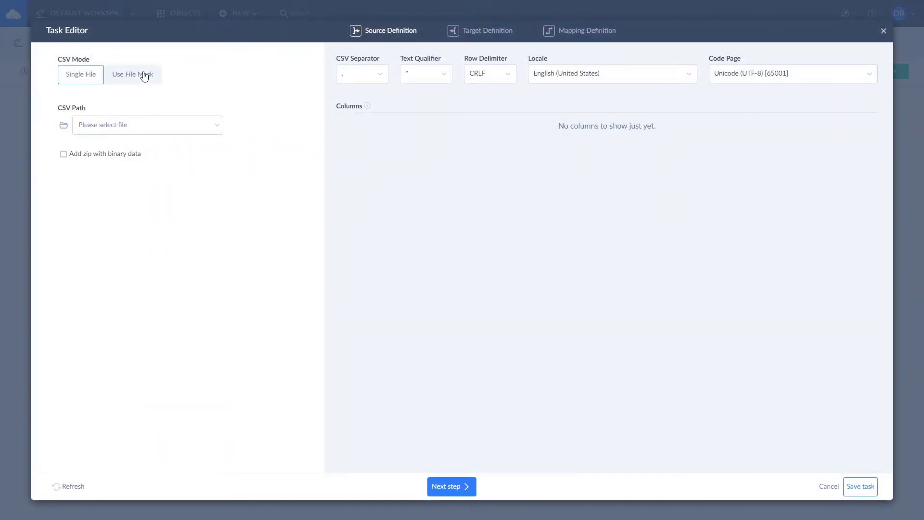
Choose the Contact CSV file from the SFTP home folders as the single-file source
click(144, 77)
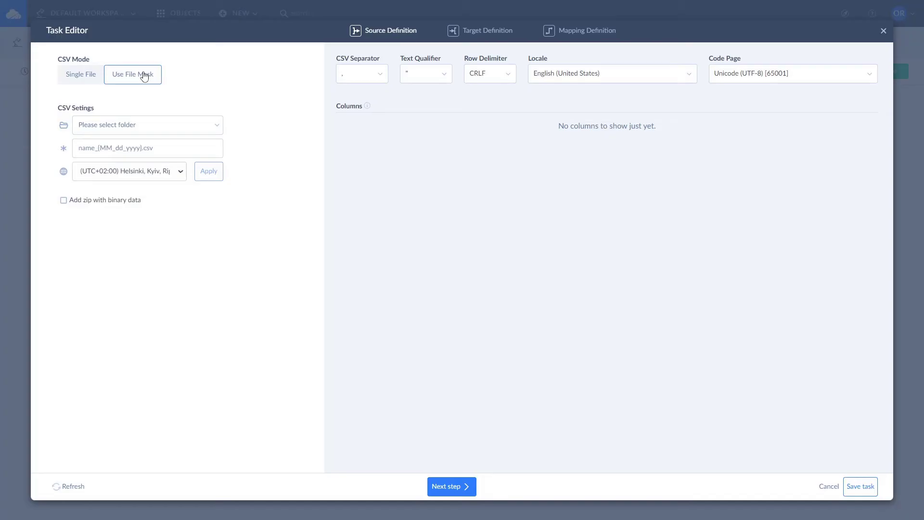
click(81, 77)
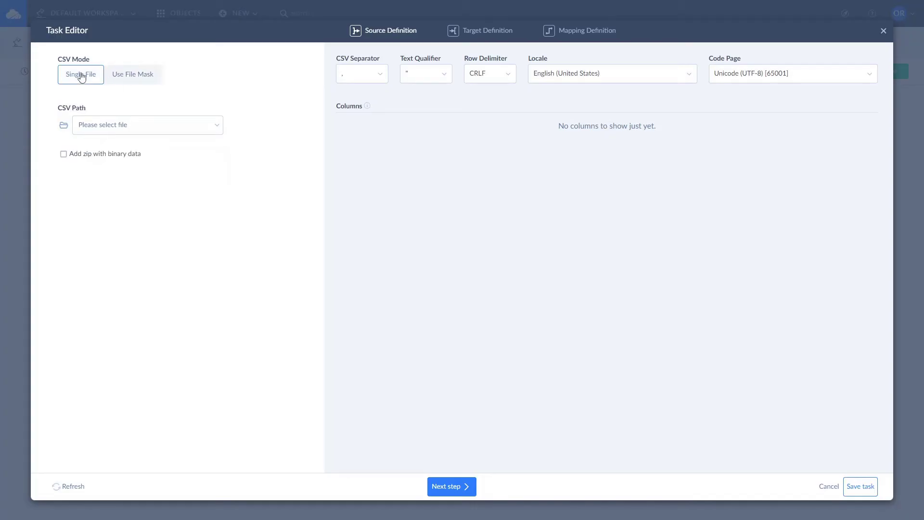
click(135, 124)
click(100, 202)
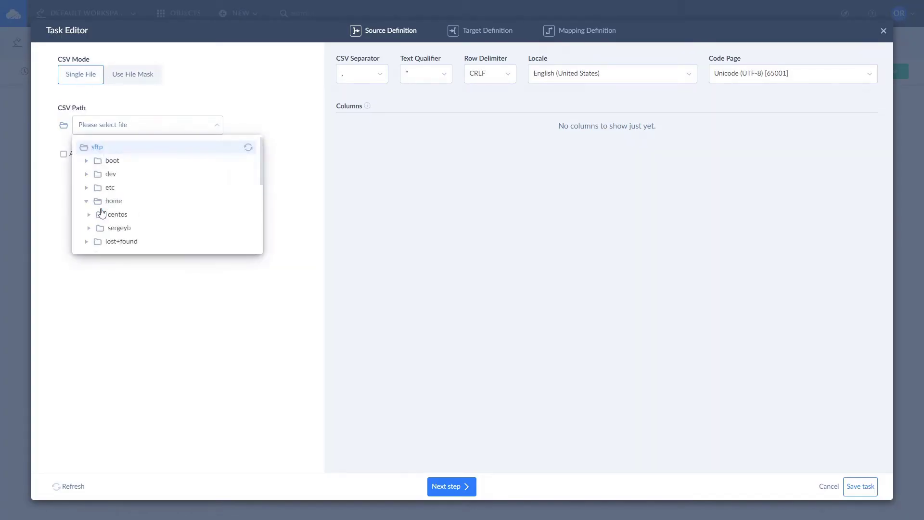
click(101, 229)
scroll(135, 185, down, 2)
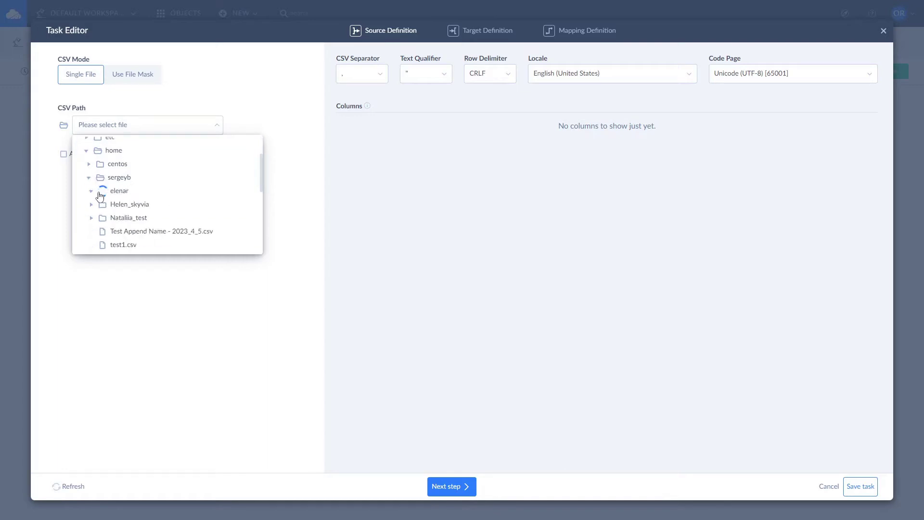
click(101, 191)
click(130, 205)
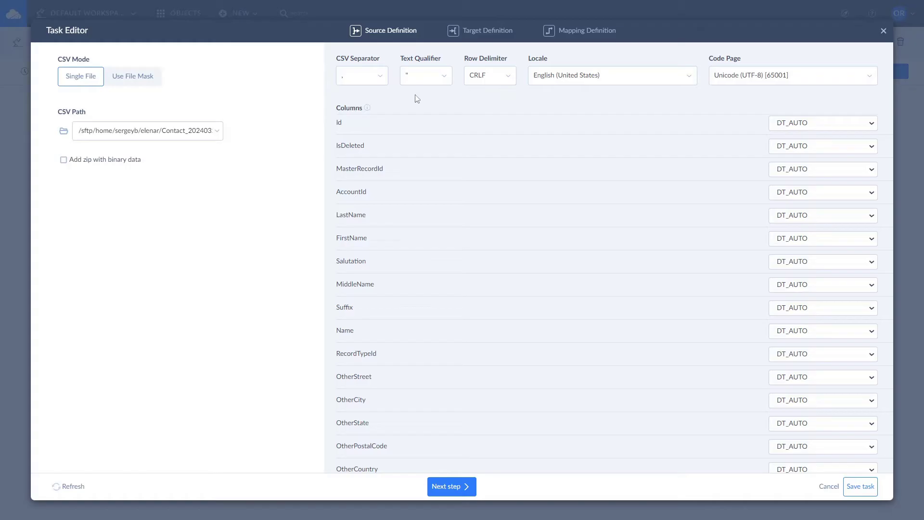
Target the Salesforce Contact object with the Insert operation and proceed to mapping
click(454, 489)
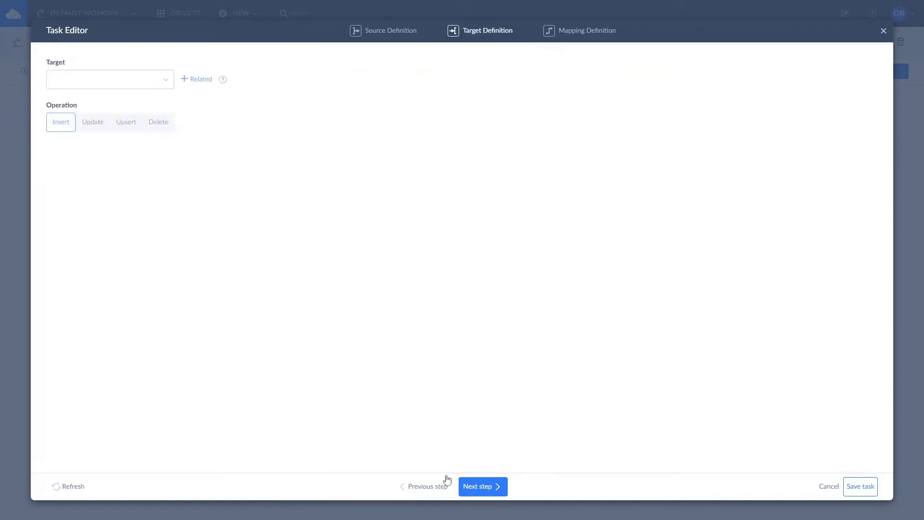
click(142, 85)
text(co)
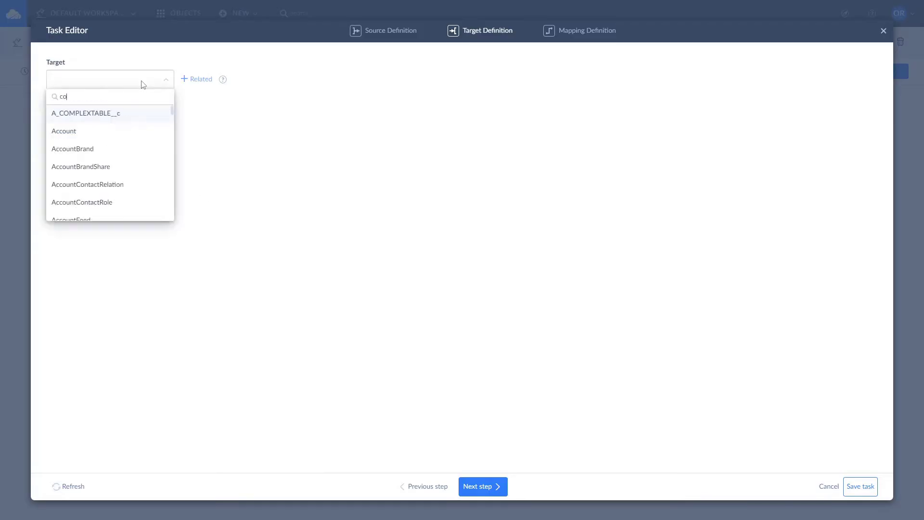
text(nt)
click(61, 140)
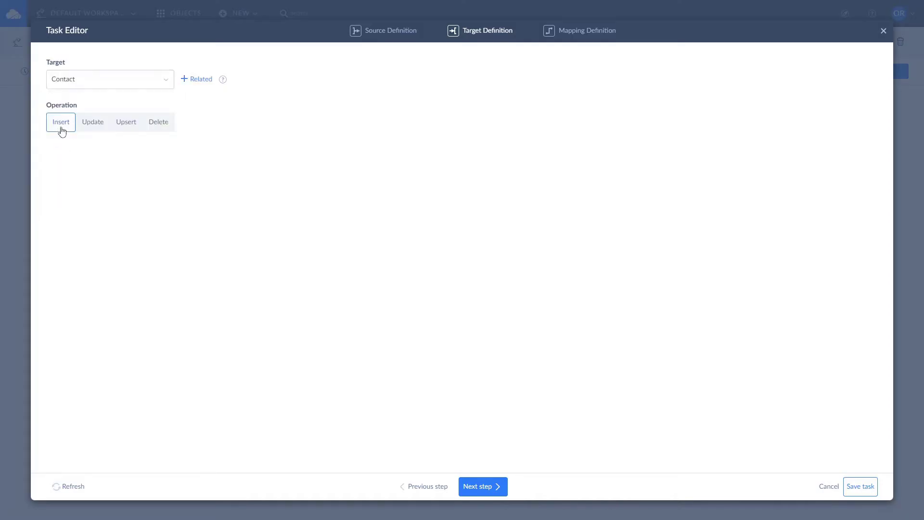
click(94, 126)
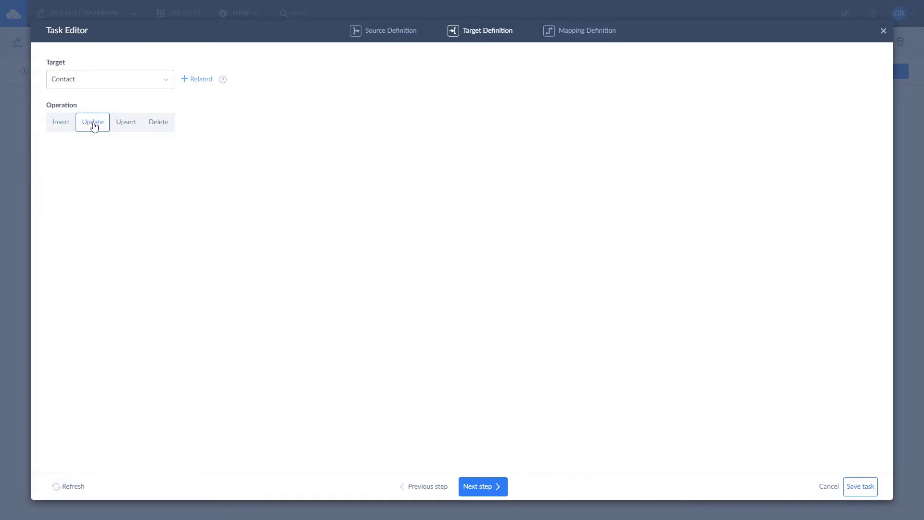
click(164, 124)
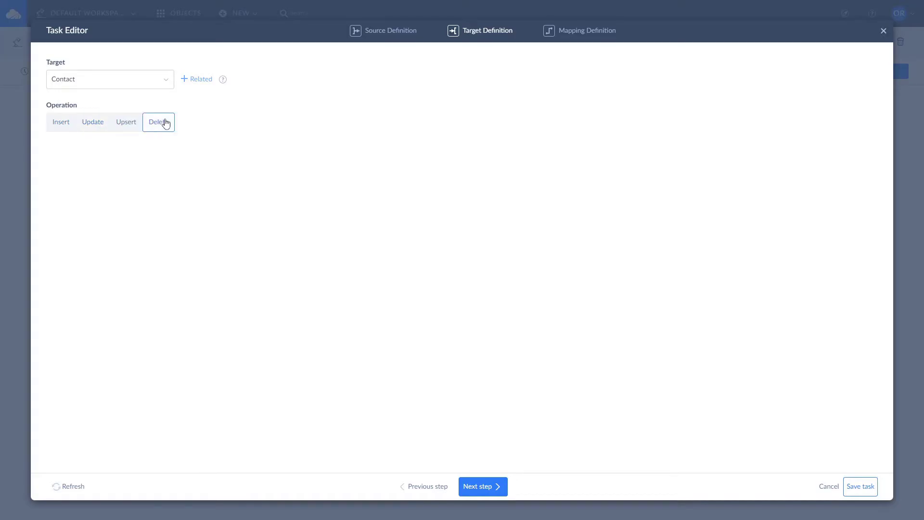
click(126, 125)
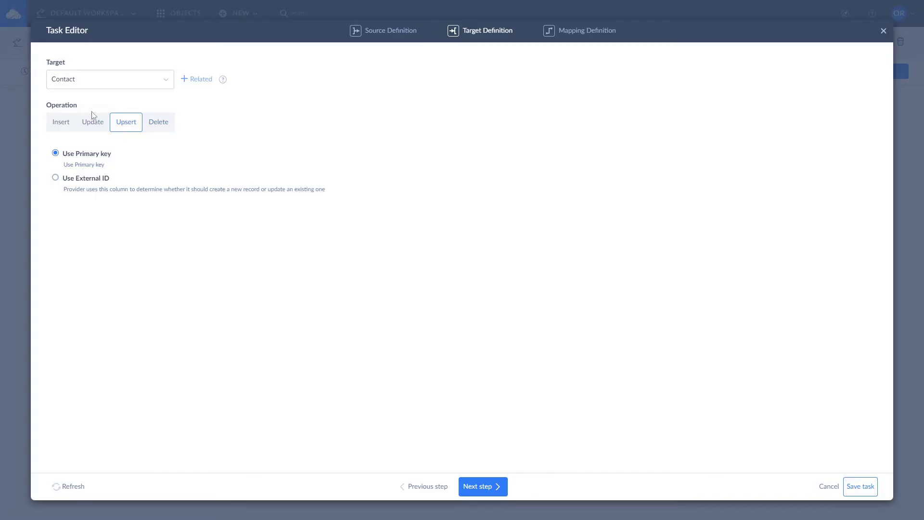
click(62, 125)
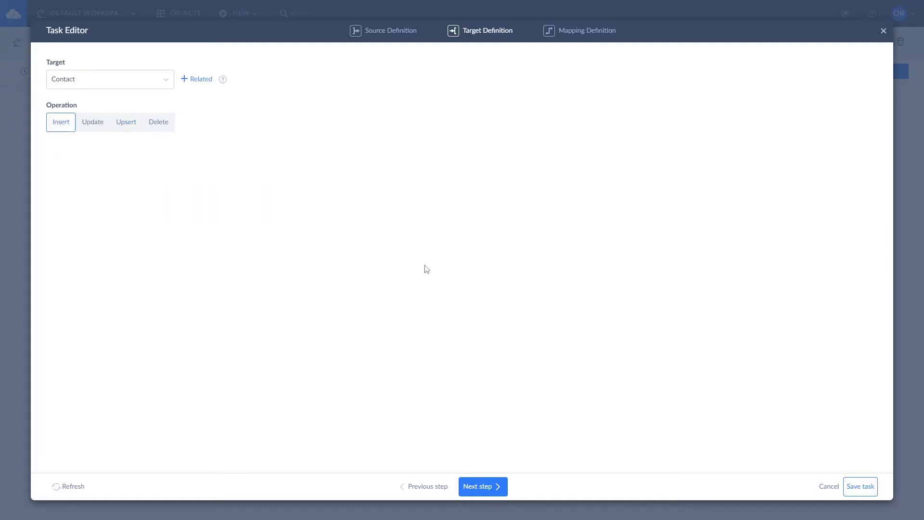
click(484, 487)
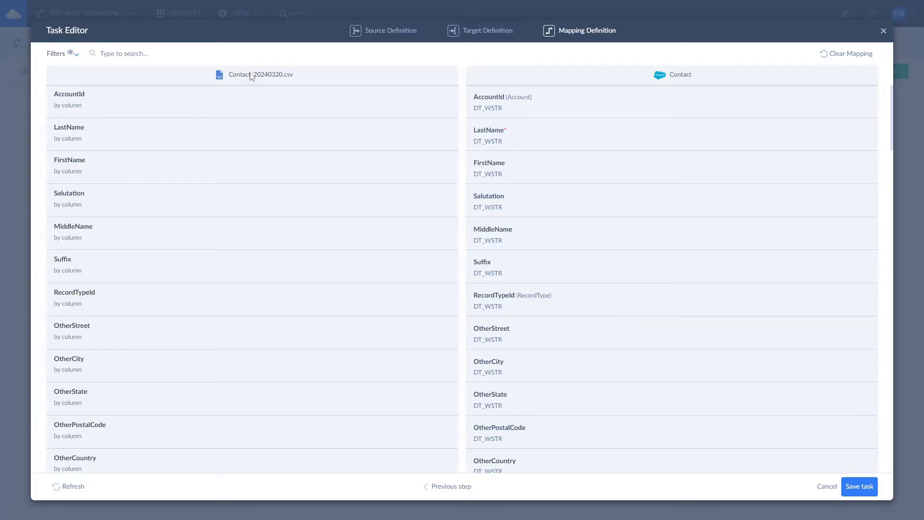
Inspect the AccountId mapping types and leave that mapping unchanged
click(137, 100)
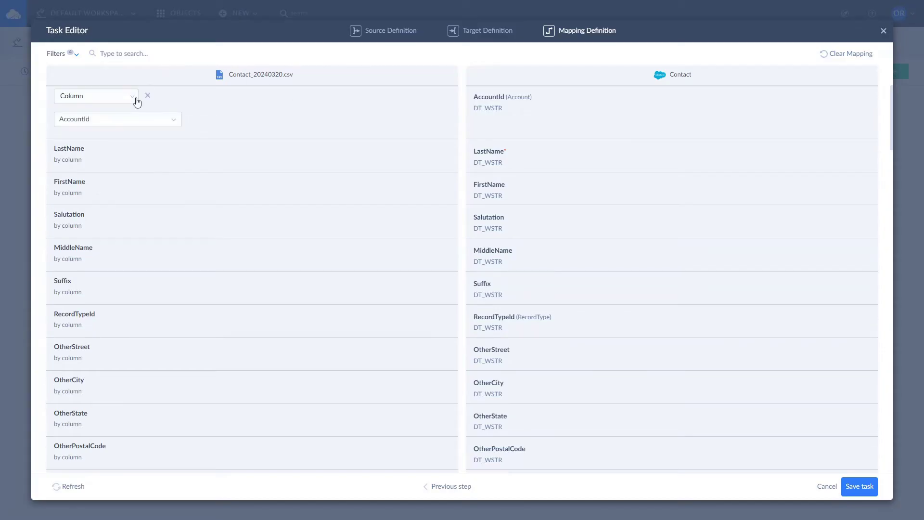
click(136, 102)
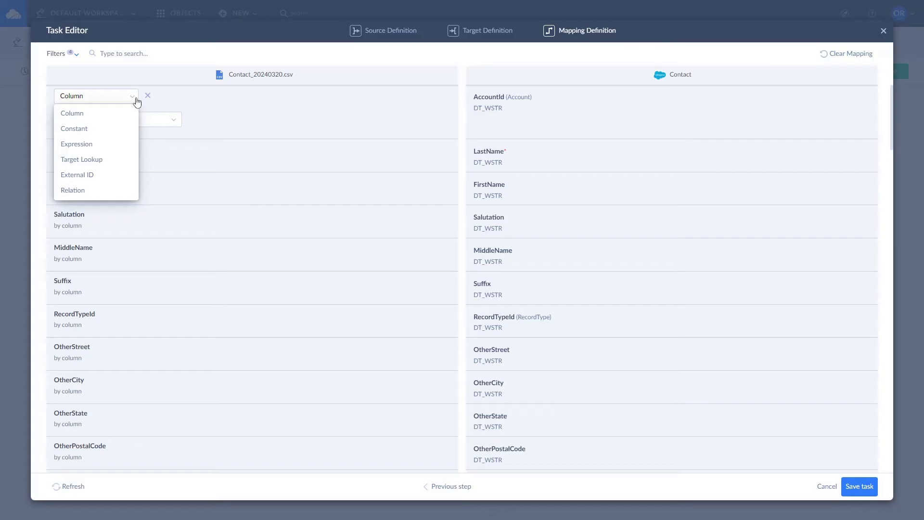
click(618, 306)
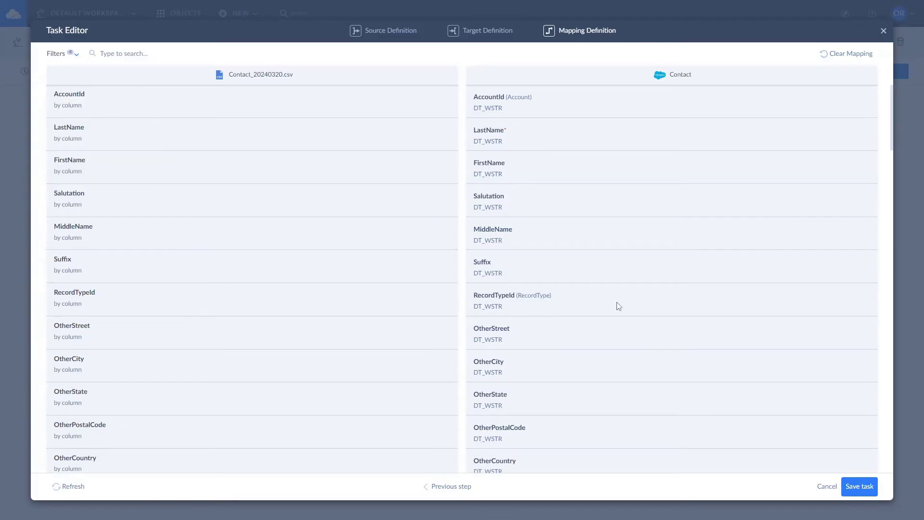
Switch the RecordTypeId mapping to a Constant value and focus its value field
click(158, 297)
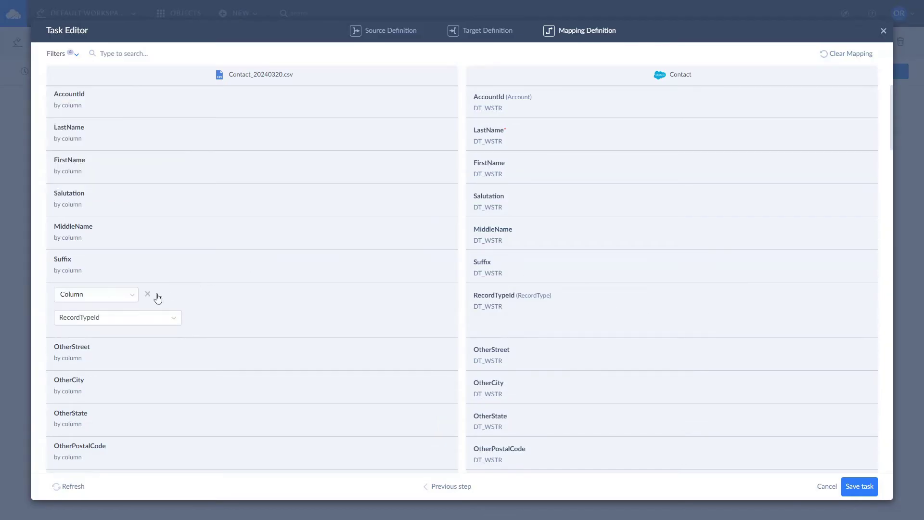
click(131, 295)
click(87, 329)
click(104, 318)
text(012A0000000Vnc8IAC)
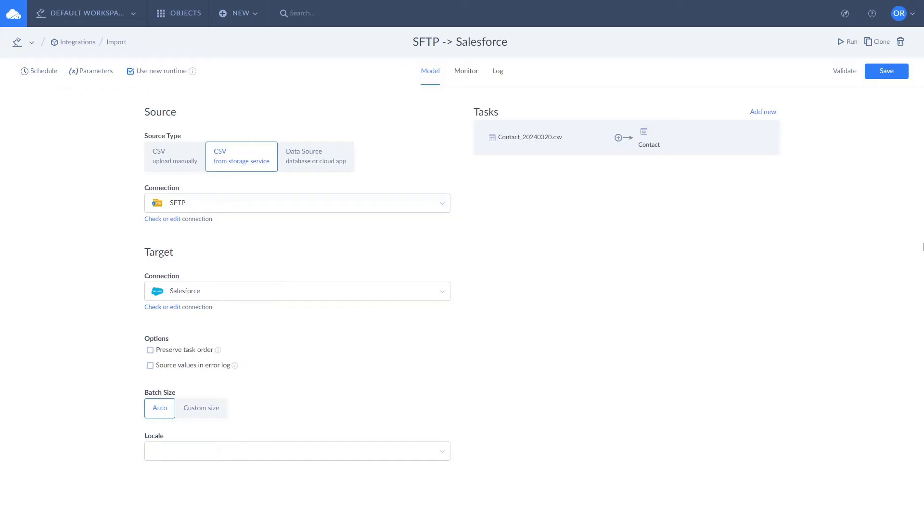
click(35, 72)
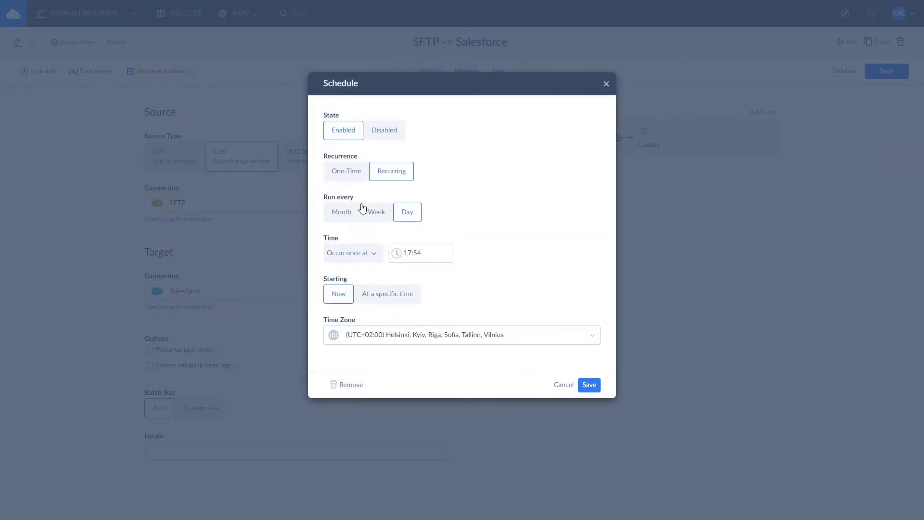
click(376, 213)
click(376, 254)
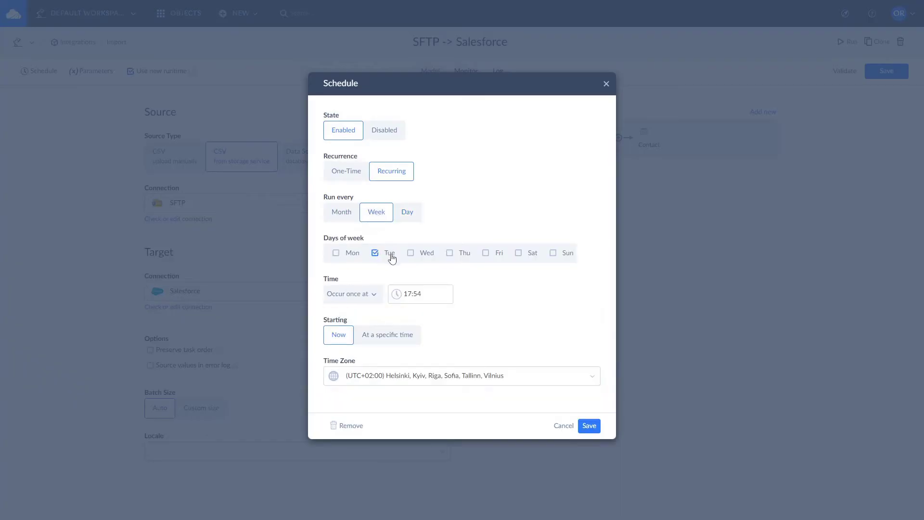
click(411, 254)
click(367, 296)
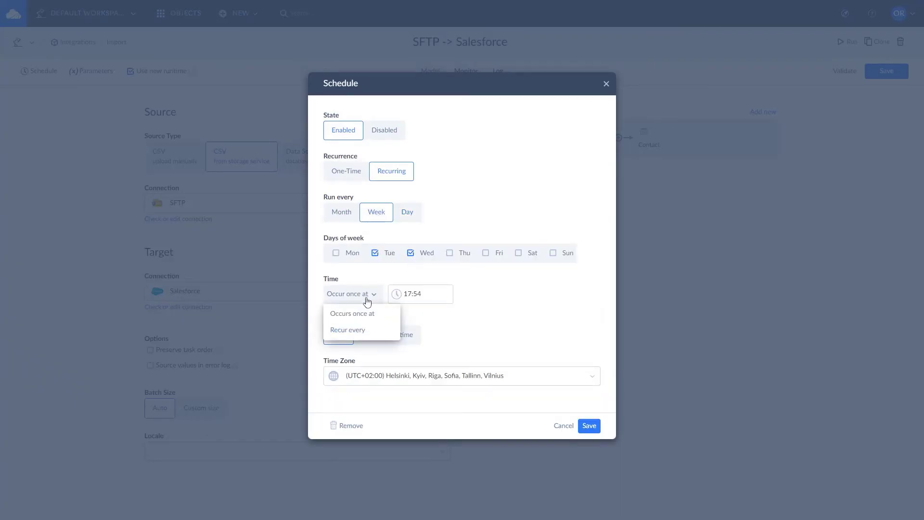
click(363, 330)
click(472, 296)
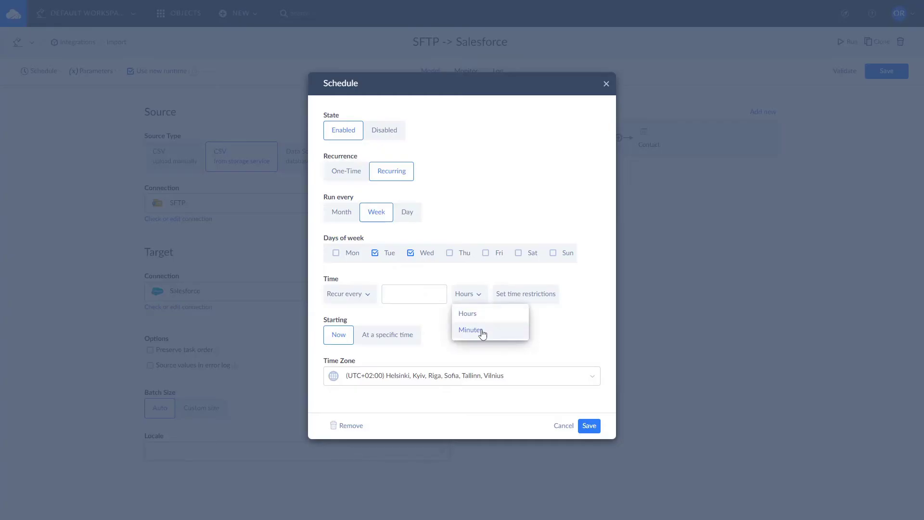
click(564, 427)
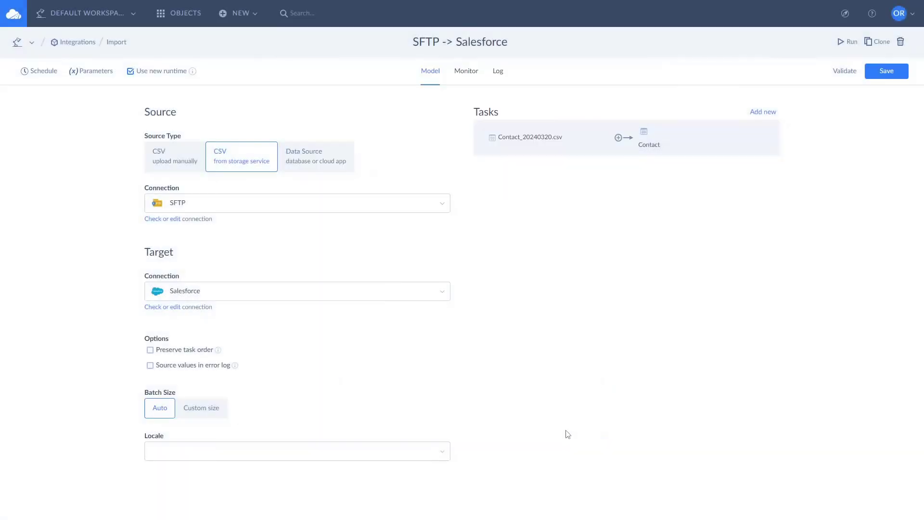
Run the import, then review its log and the succeeded run's details (3 rows, no errors)
click(851, 43)
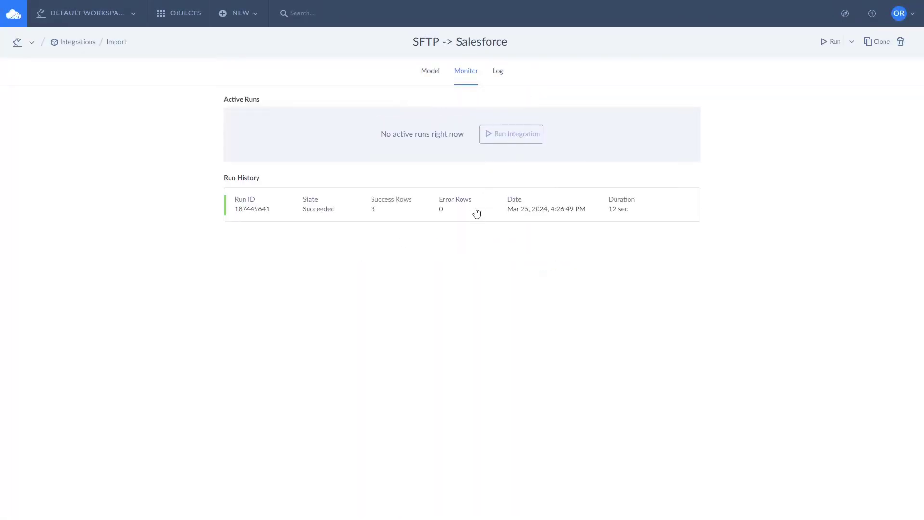
click(500, 72)
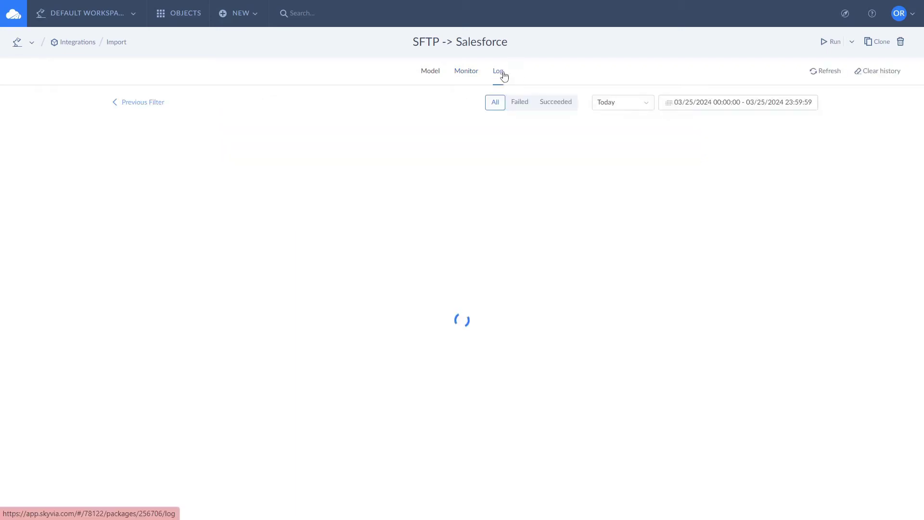
click(461, 80)
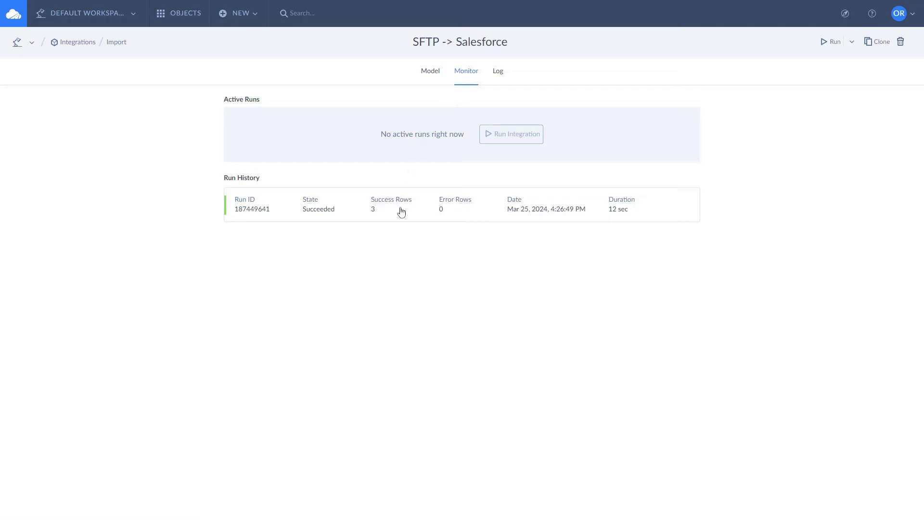
click(401, 211)
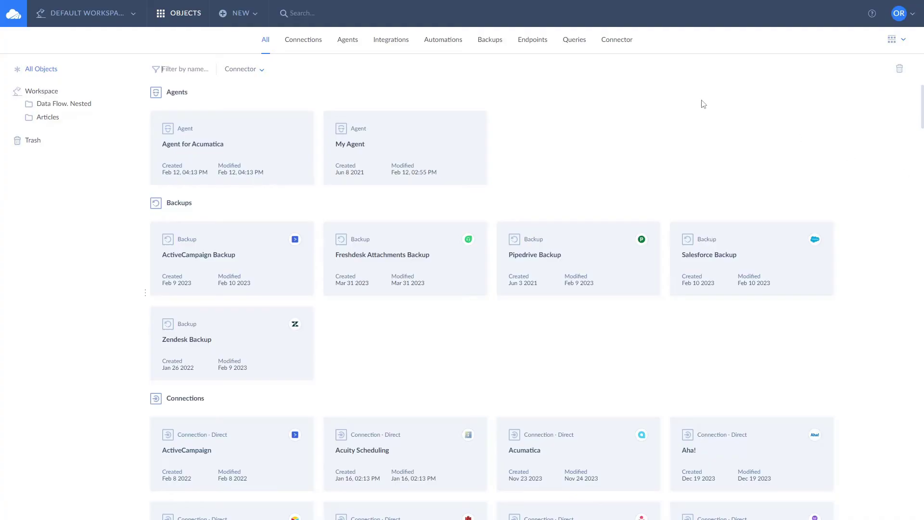
Create a Salesforce-to-SFTP CSV export, briefly reviewing its extra CSV format settings
click(254, 16)
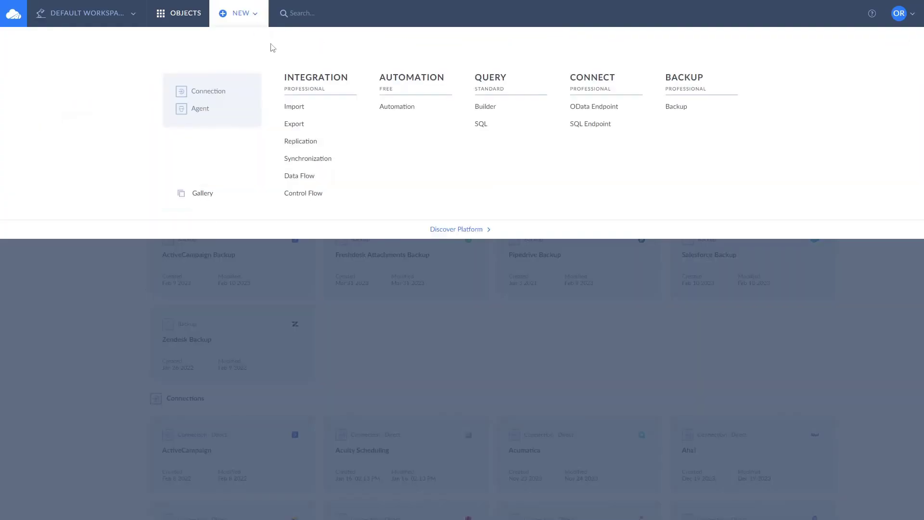
click(297, 125)
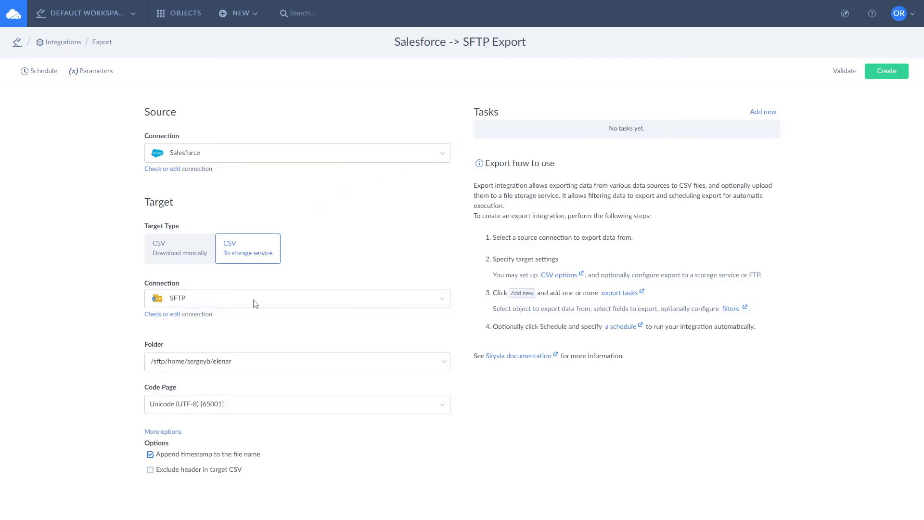
click(176, 433)
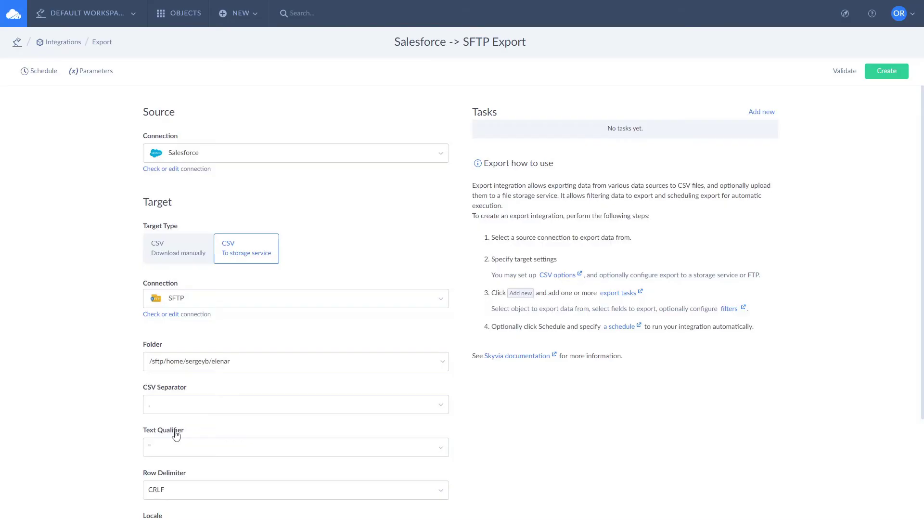
scroll(923, 367, down, 3)
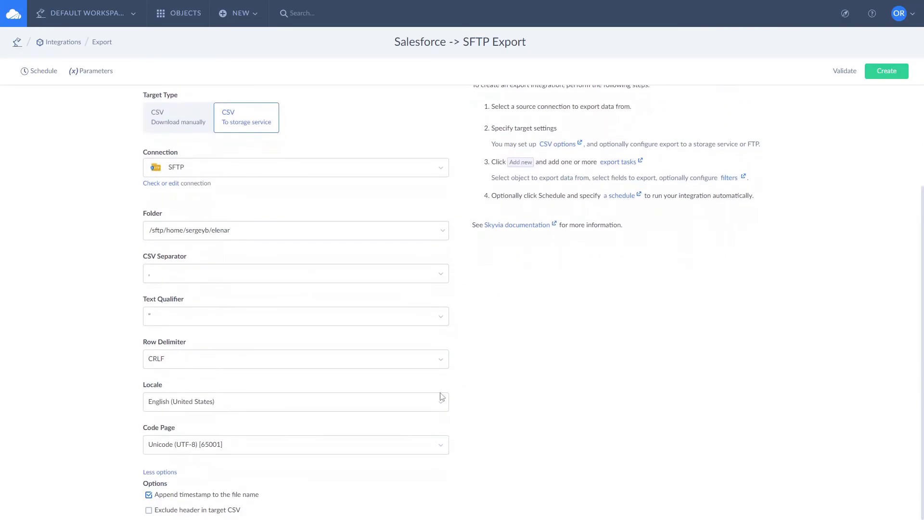
click(163, 474)
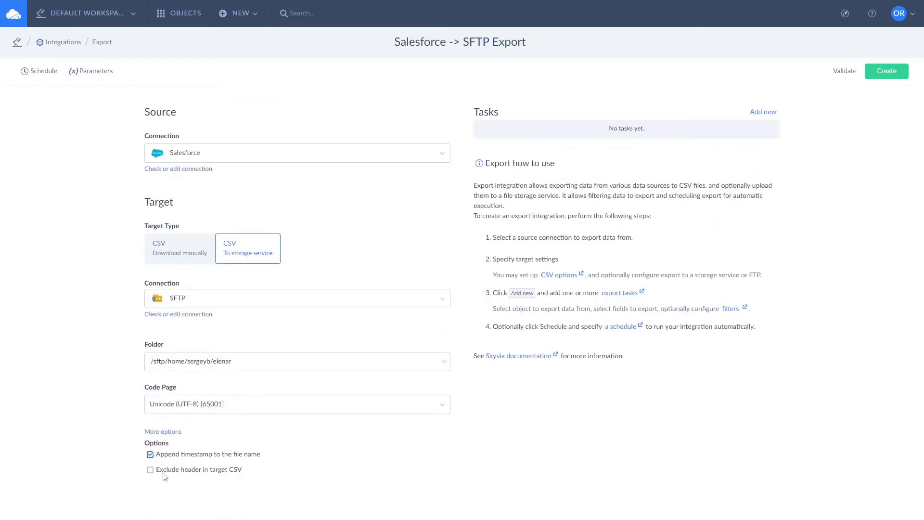
click(770, 114)
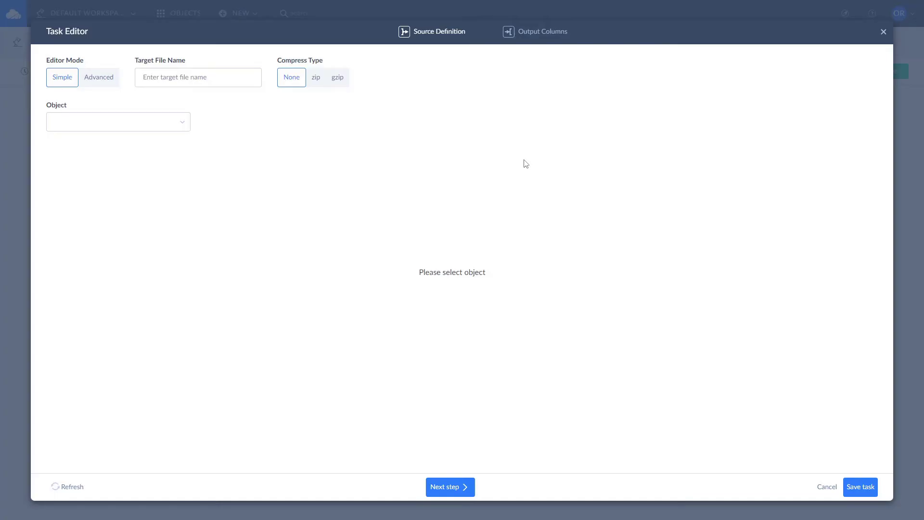
Export the Account object in Simple mode, excluding the IsDeleted and MasterRecordId fields
click(94, 78)
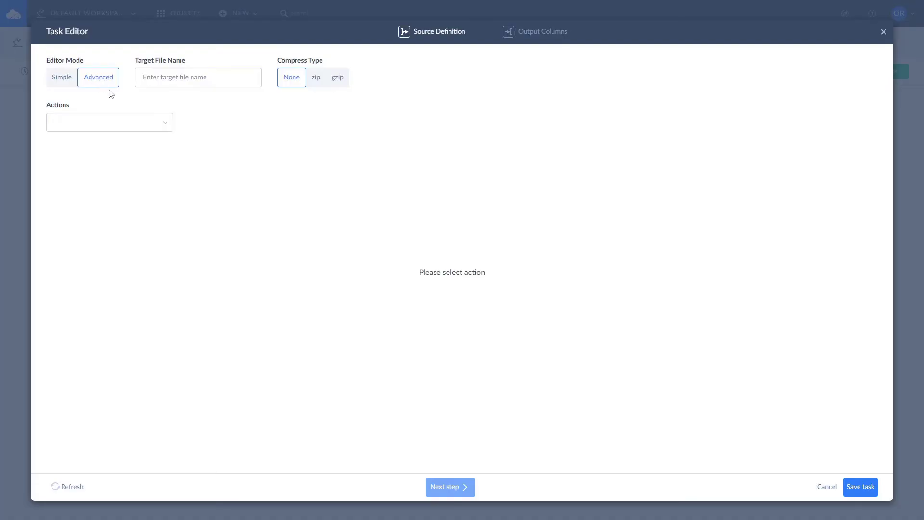
click(156, 128)
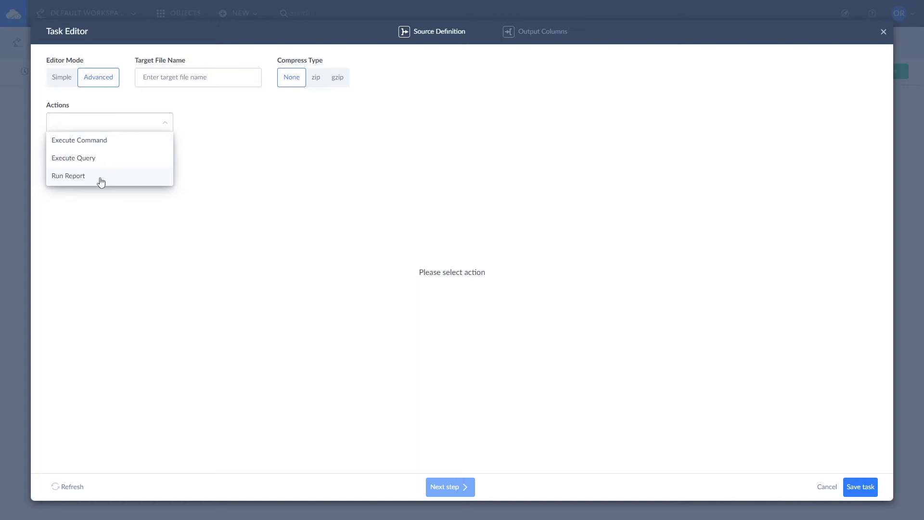
click(58, 82)
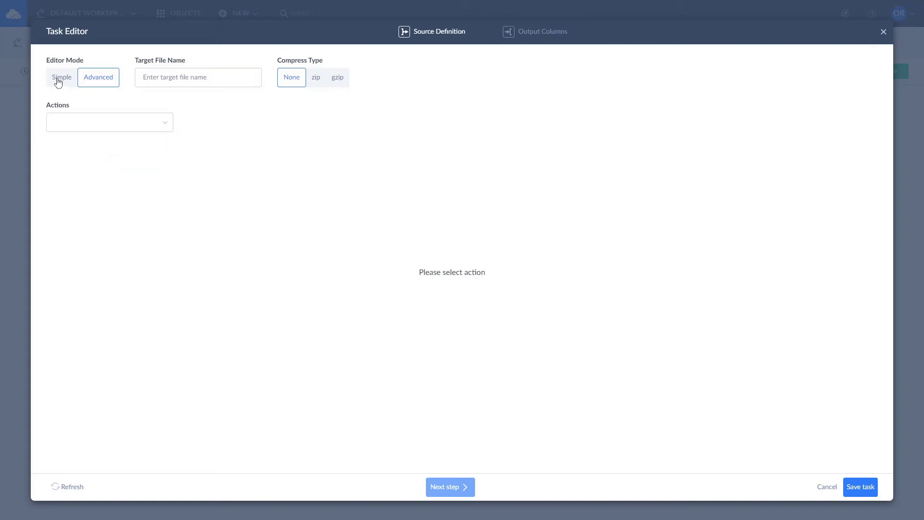
click(116, 124)
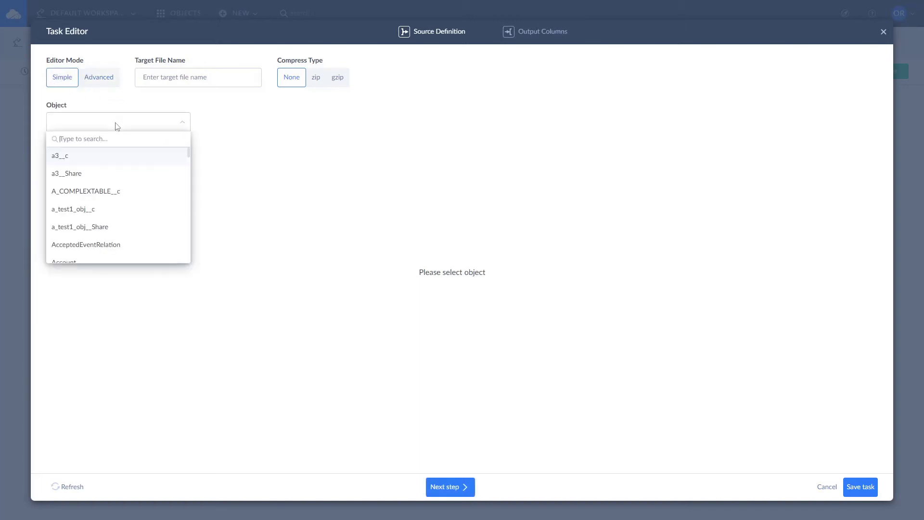
text(acc)
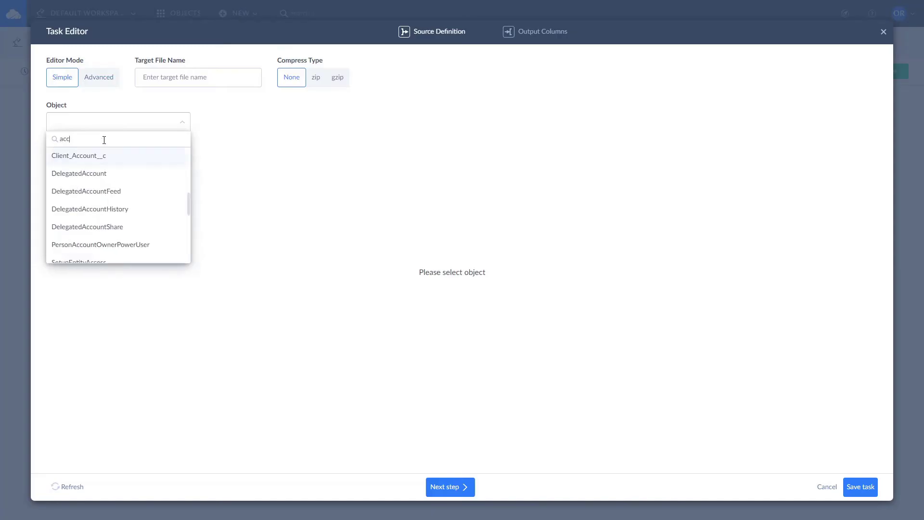
drag(189, 201, 196, 140)
click(77, 172)
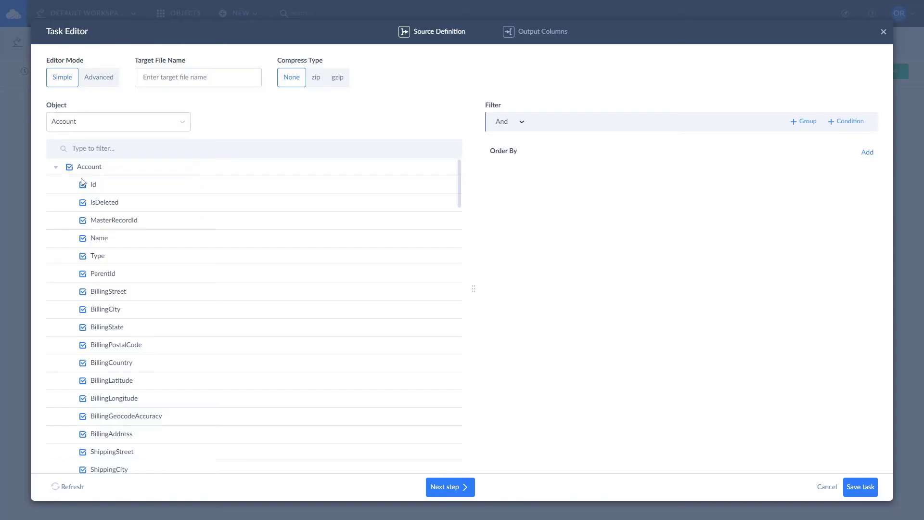
click(83, 221)
click(84, 205)
Filter Account records by CreatedDate equals YESTERDAY and continue to output columns
click(843, 123)
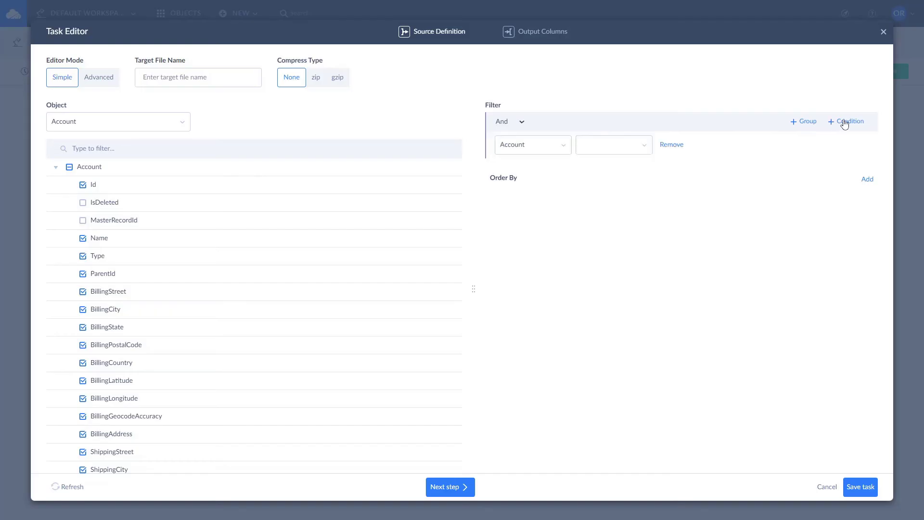
click(626, 149)
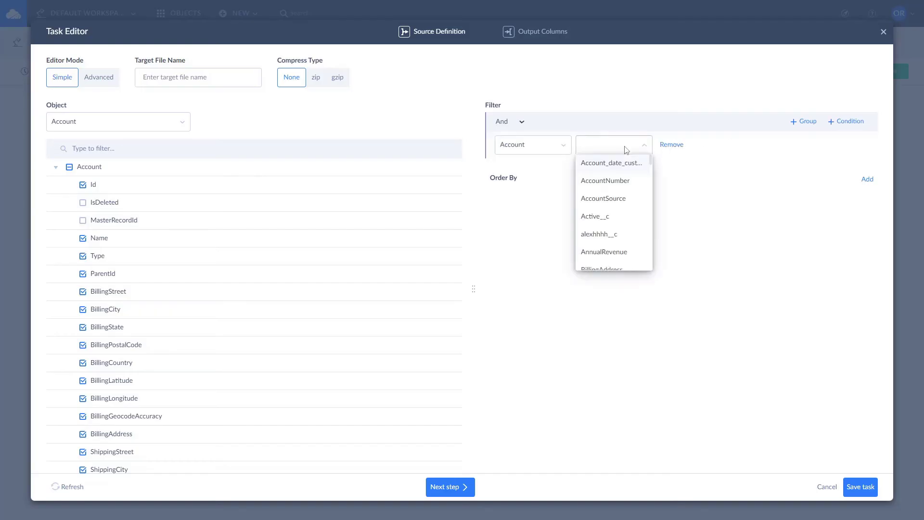
text(dre)
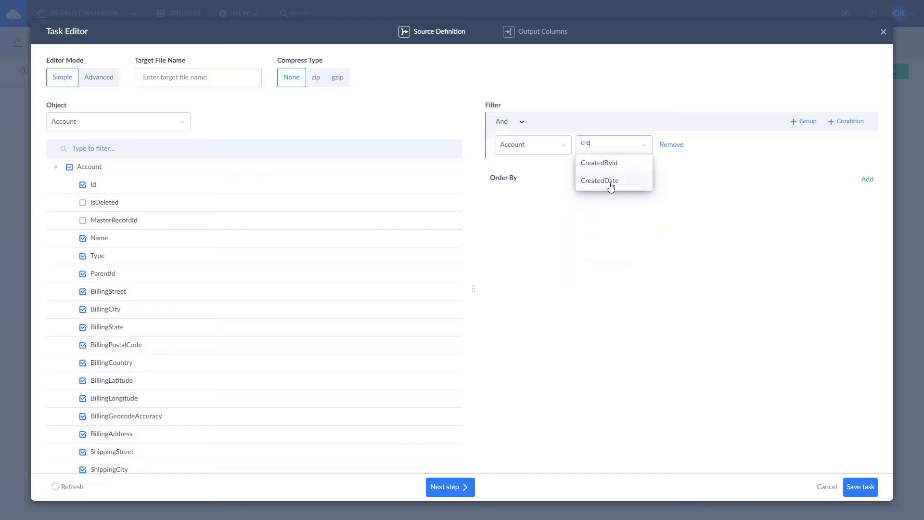
click(609, 183)
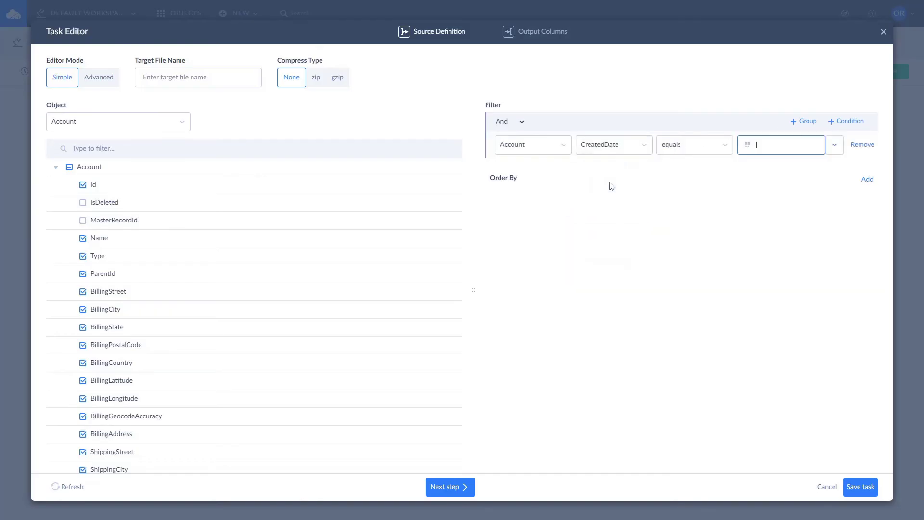
click(837, 146)
click(797, 184)
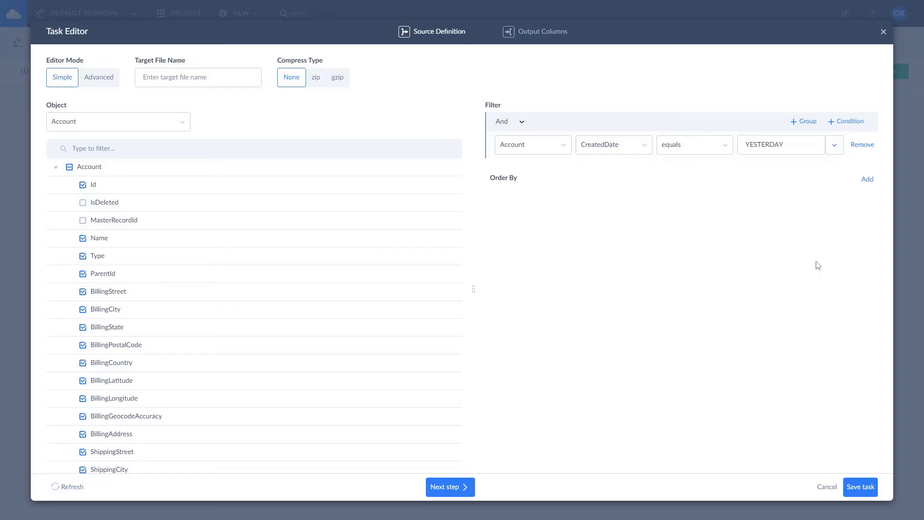
click(452, 489)
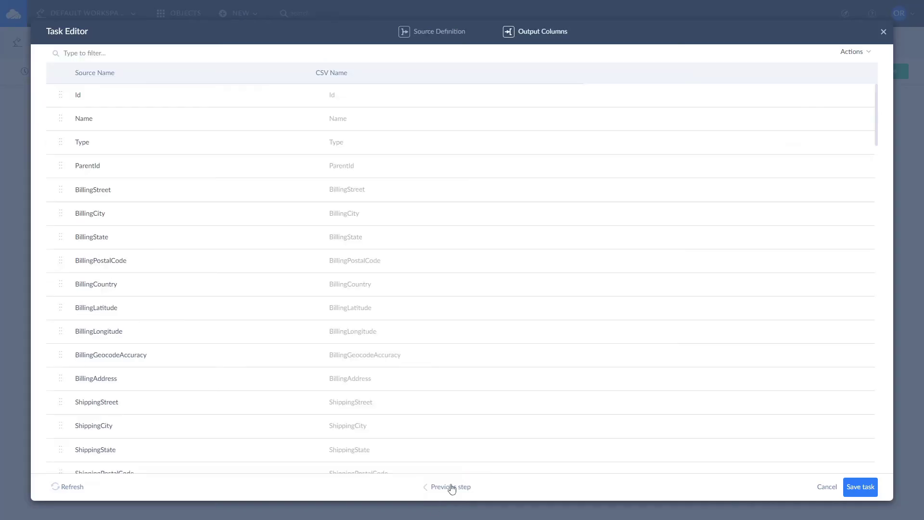
Move the Name output column below ParentId in the Account task's column list
click(351, 126)
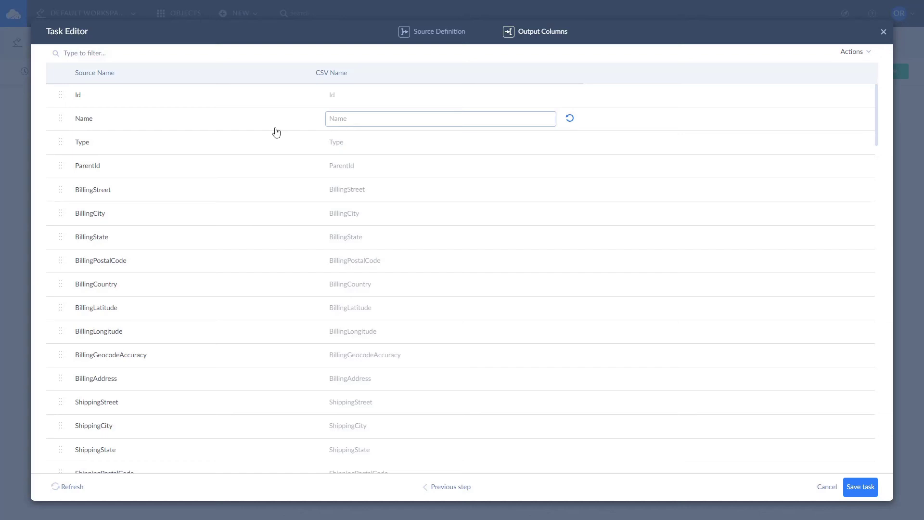
click(108, 124)
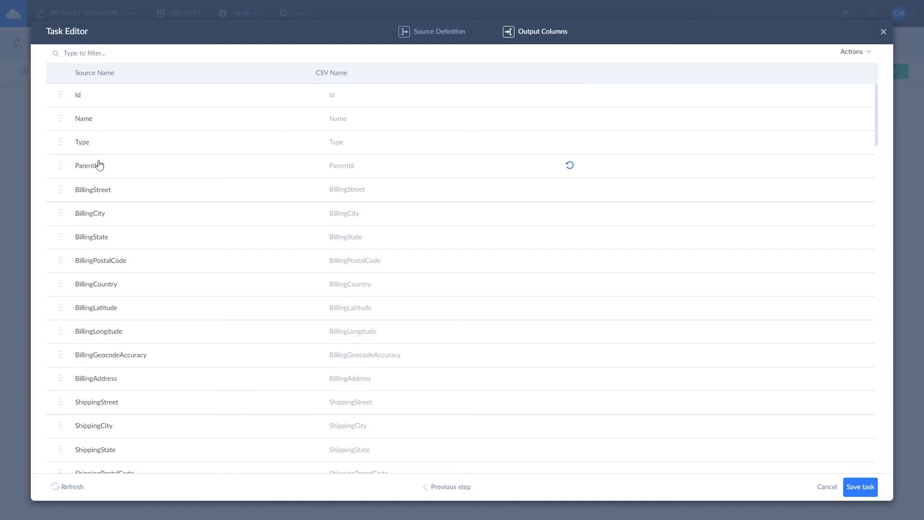
drag(61, 122, 63, 172)
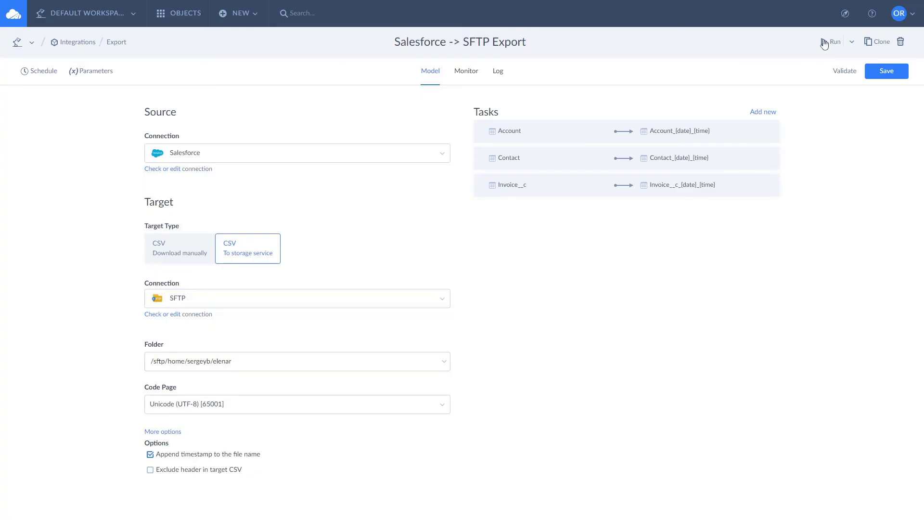
Run the export and confirm the succeeded run loaded 74 rows
click(831, 41)
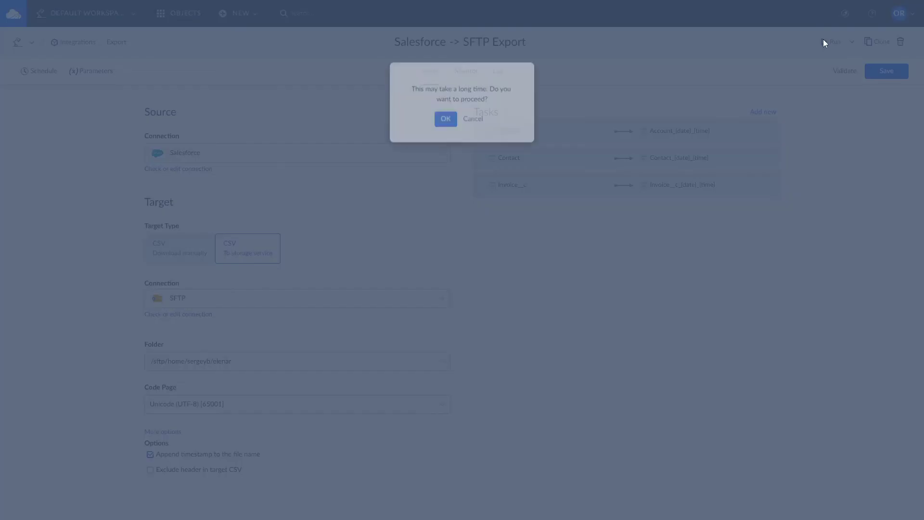
click(447, 130)
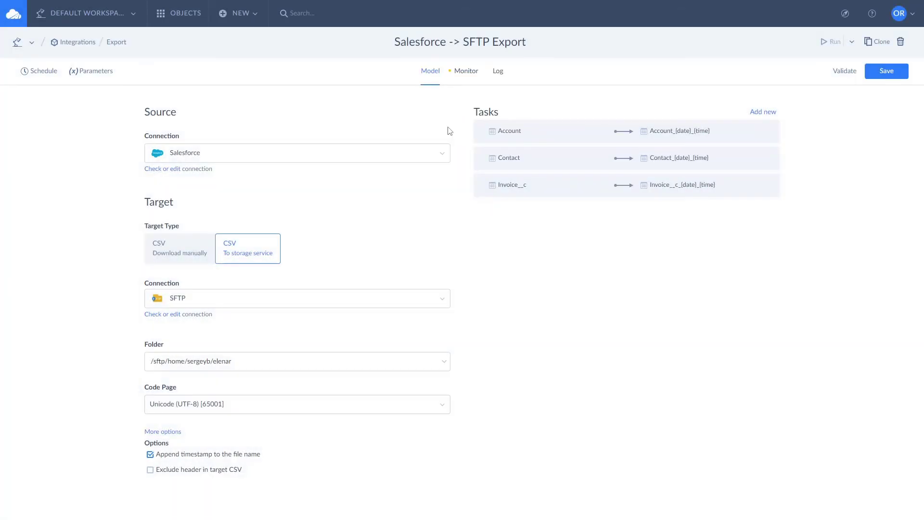
click(466, 72)
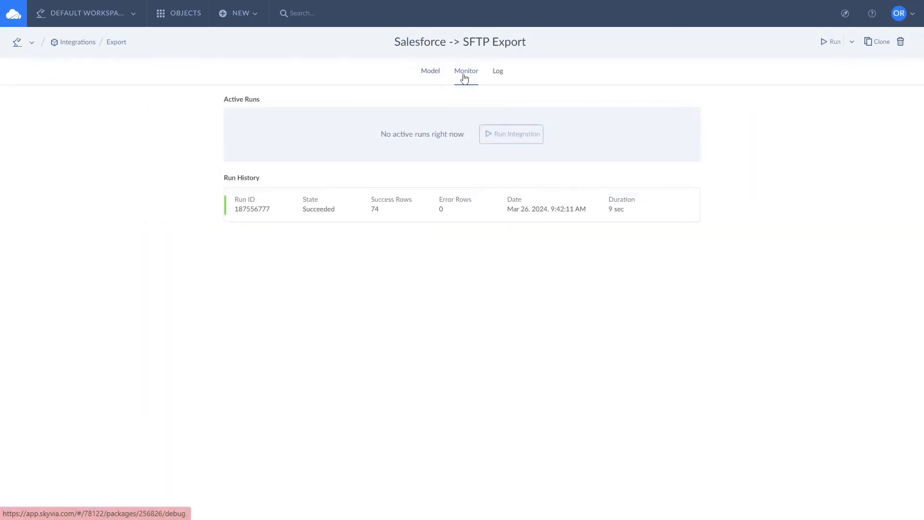
click(412, 207)
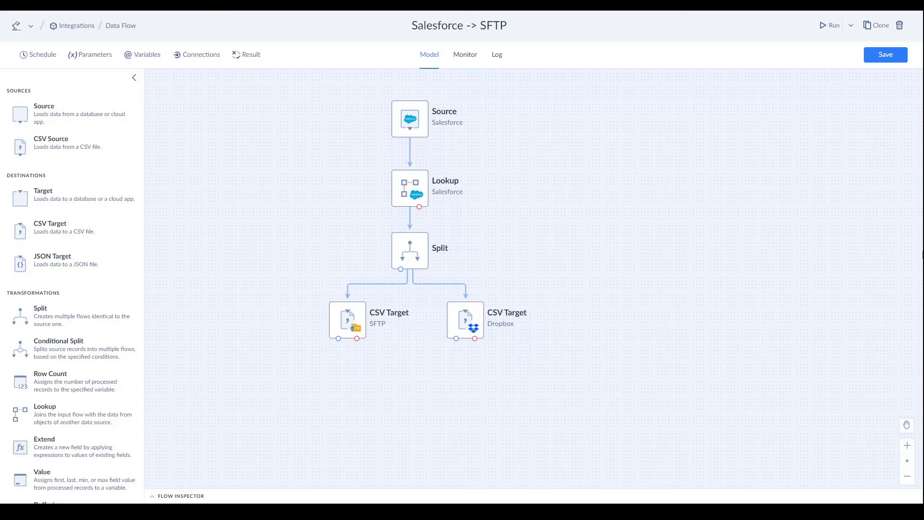
Inspect the Source node's Opportunity query, then the Lookup node's Account-by-Id lookup
click(413, 125)
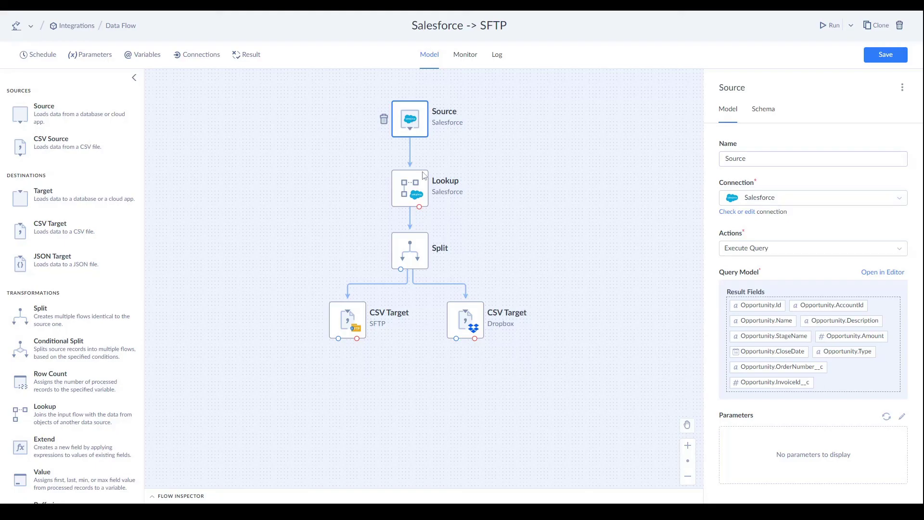
click(417, 196)
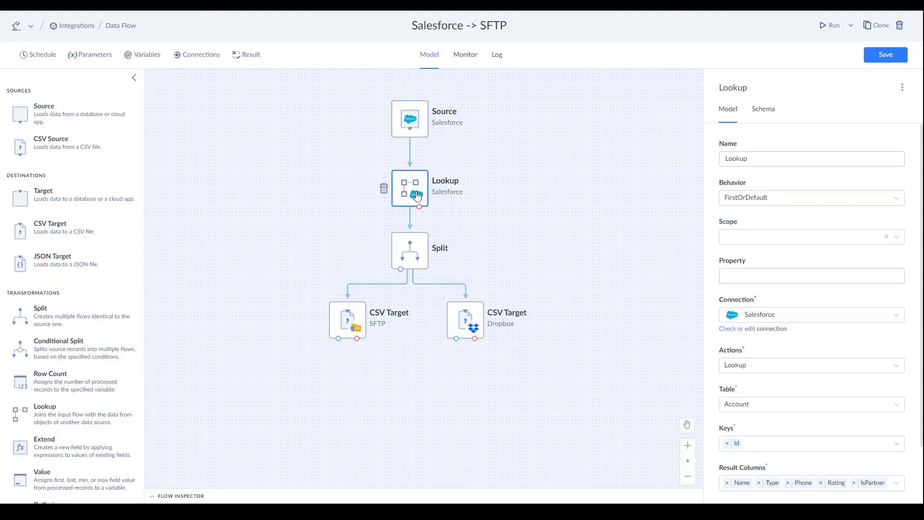